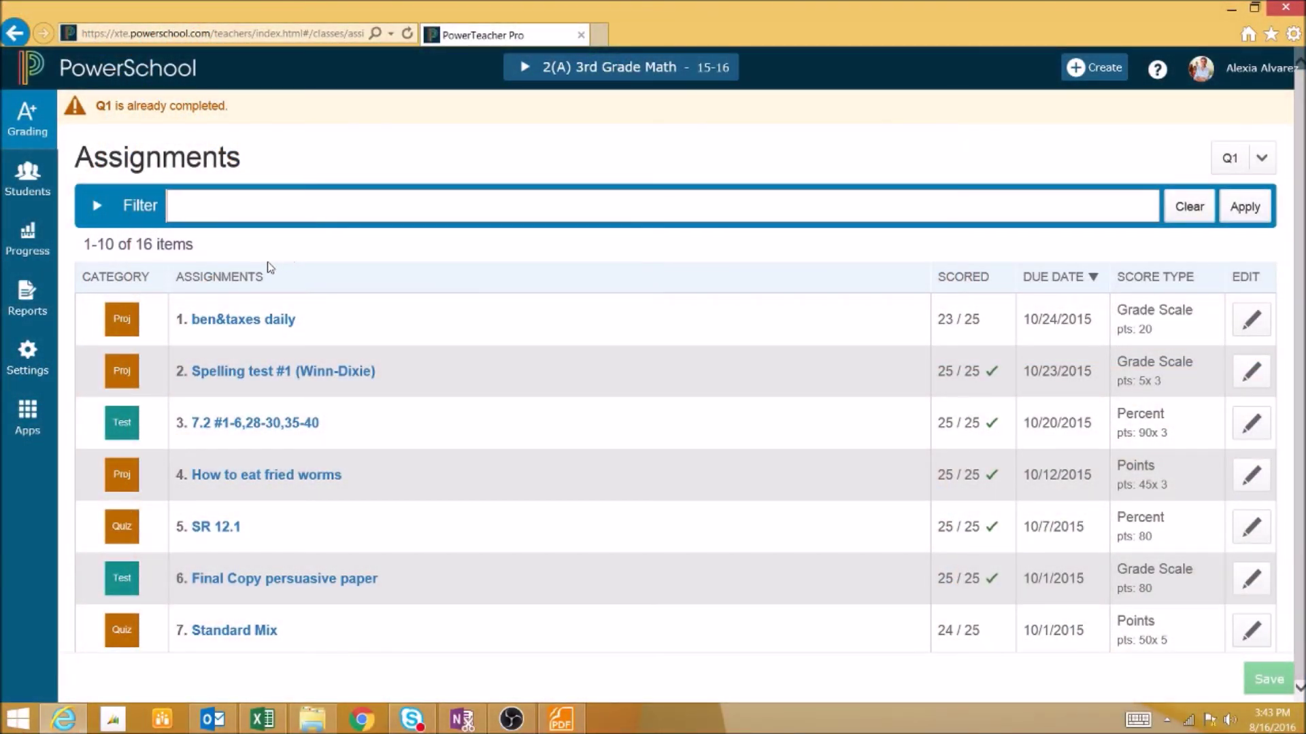
# - Start a new Individual Student Report from Reports and select its default title text
pyautogui.click(27, 299)
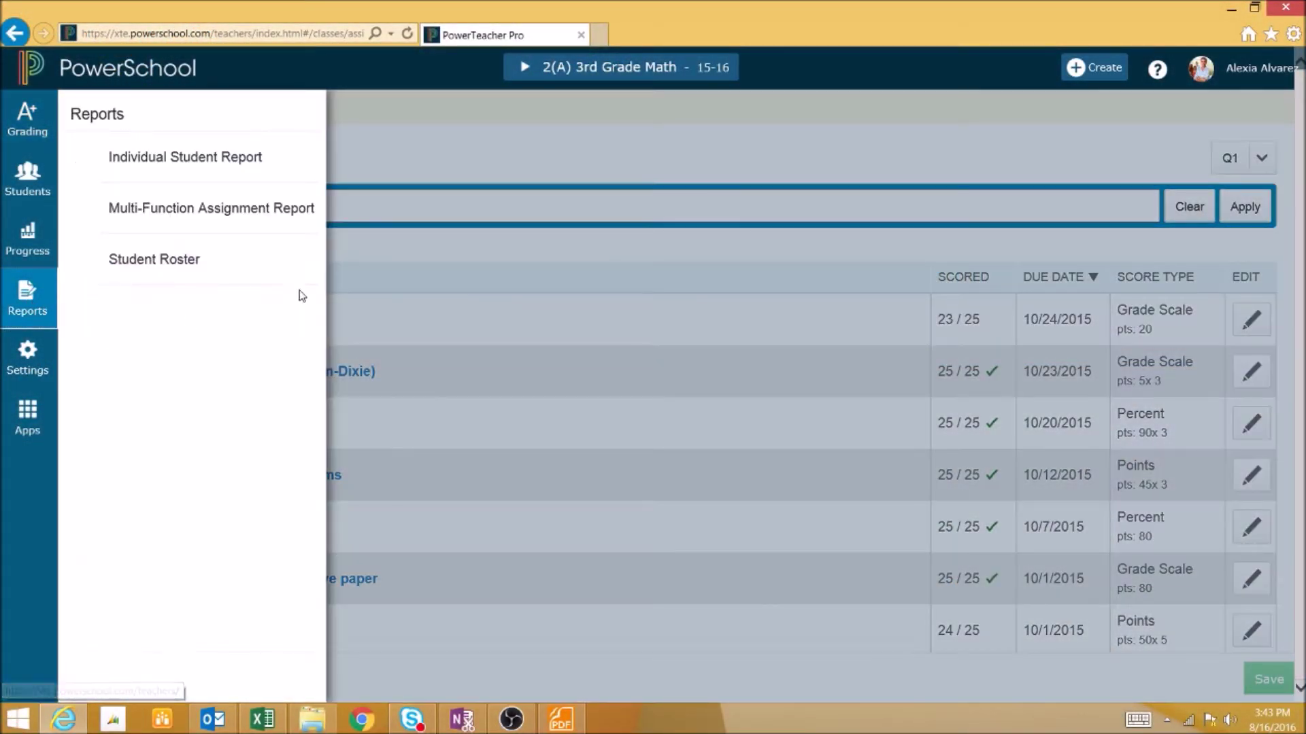
pyautogui.click(240, 169)
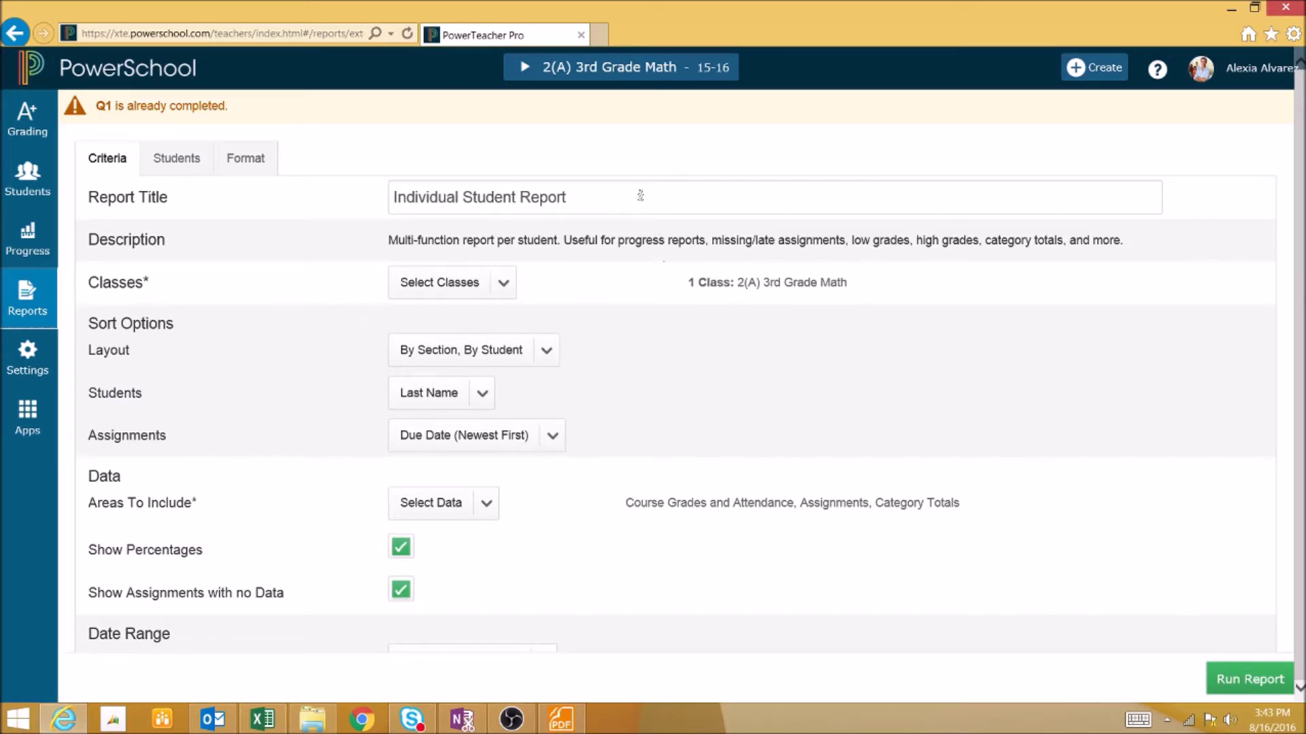
pyautogui.moveTo(640, 196); pyautogui.dragTo(378, 185)
# - Retitle the report 'Custom Report' and preview the sample report PDF
pyautogui.write('C')
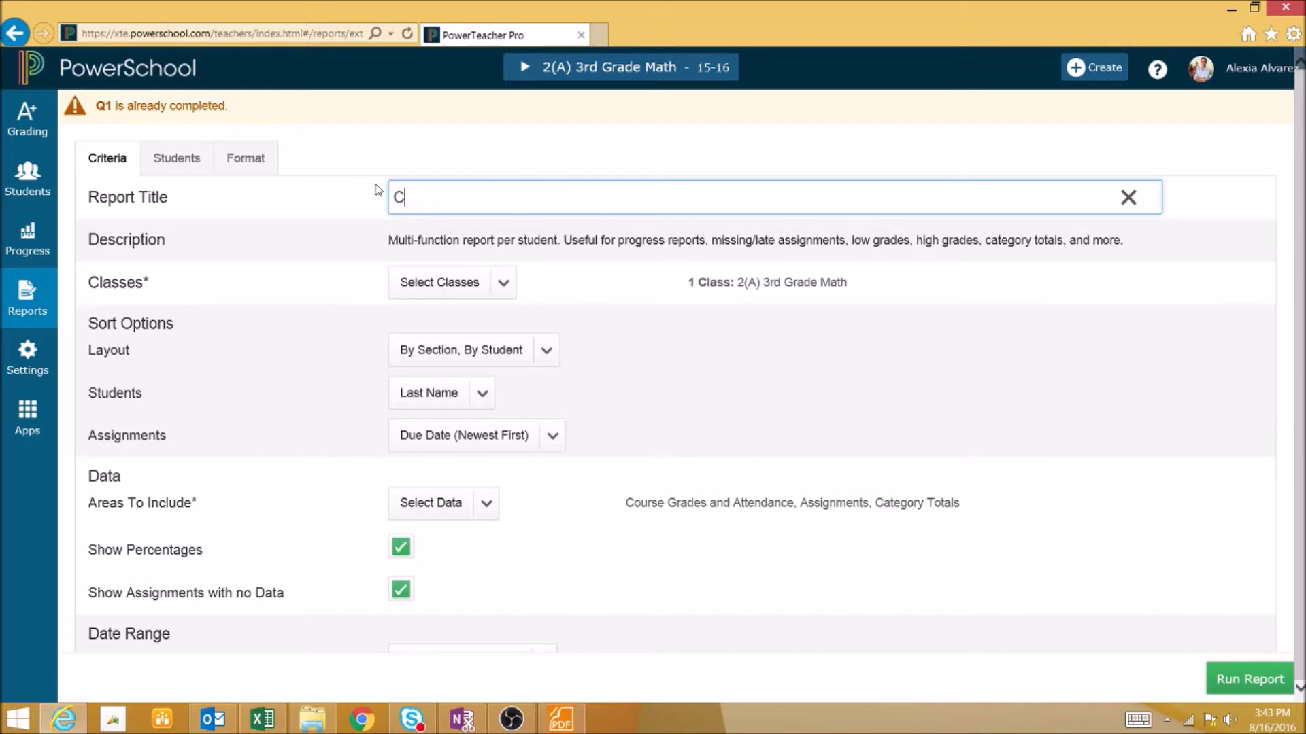
pyautogui.write('ustom Report')
pyautogui.click(561, 719)
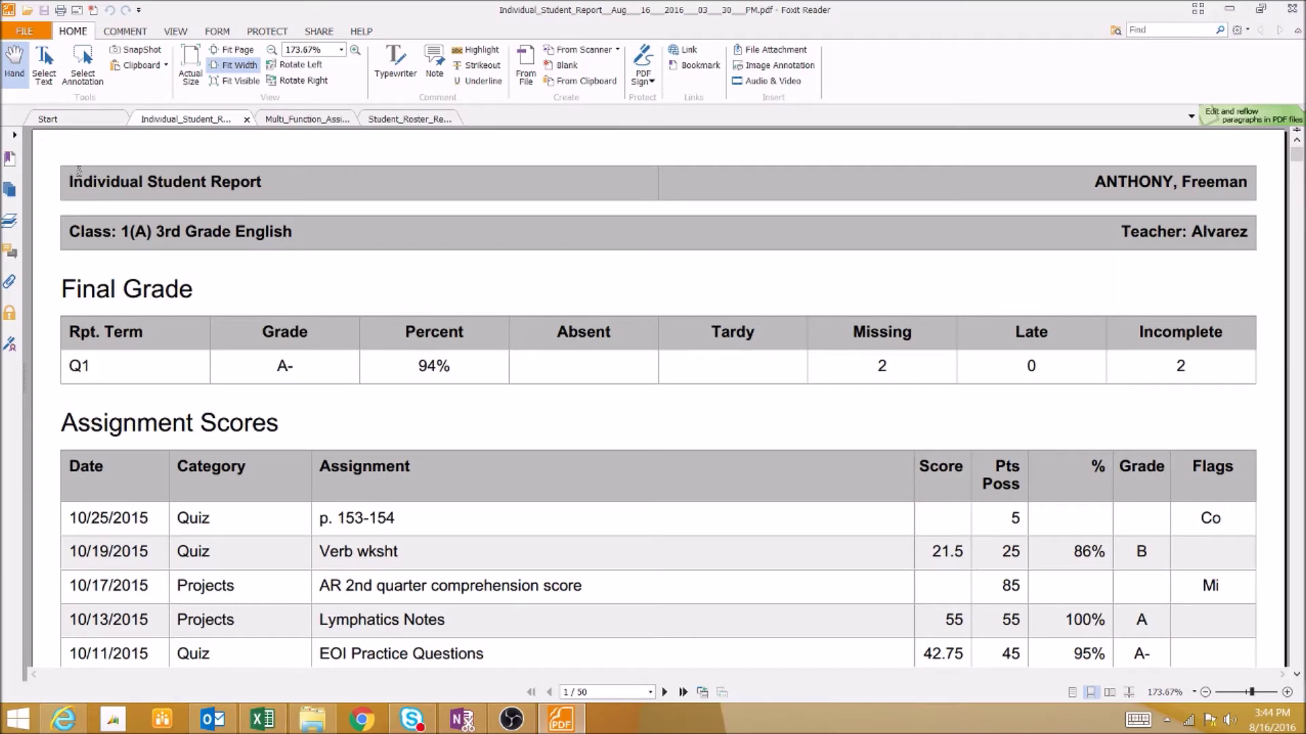
pyautogui.click(573, 726)
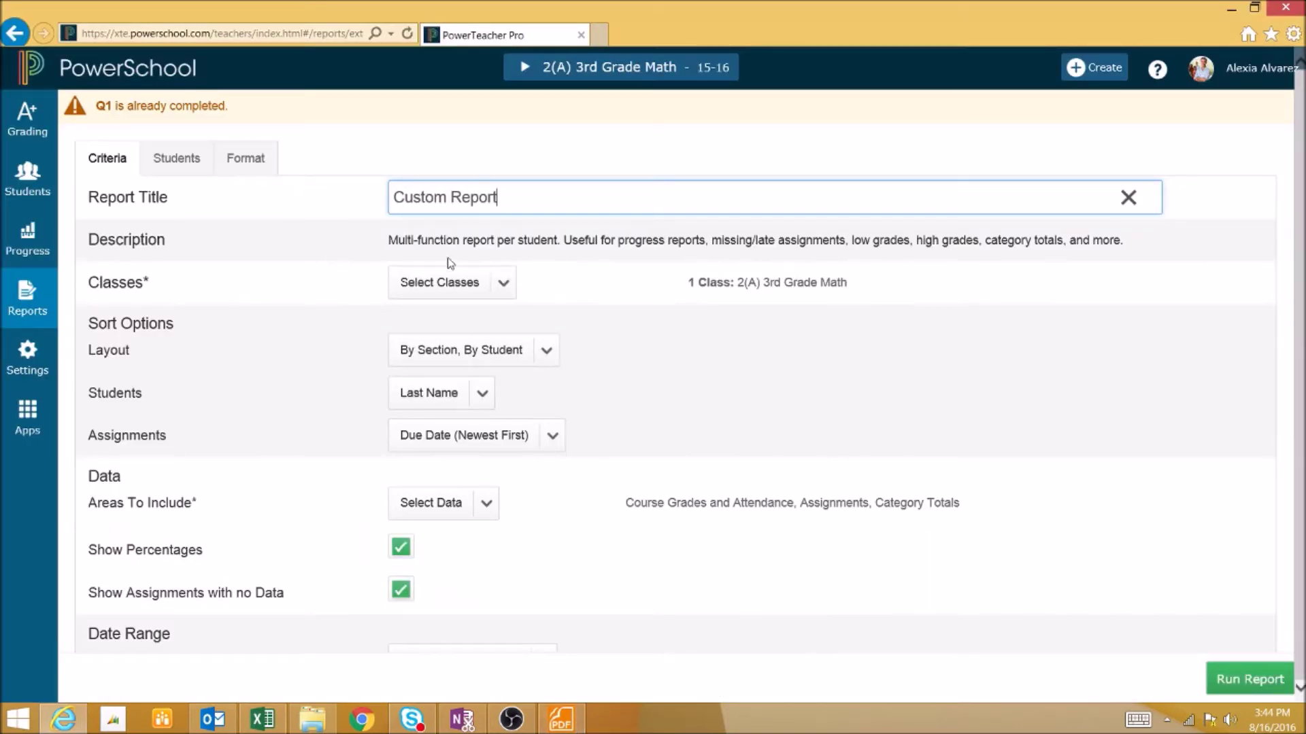
# - Keep the default class, By Section, By Student layout, Last Name and Due Date (Newest First) sorting
pyautogui.click(440, 286)
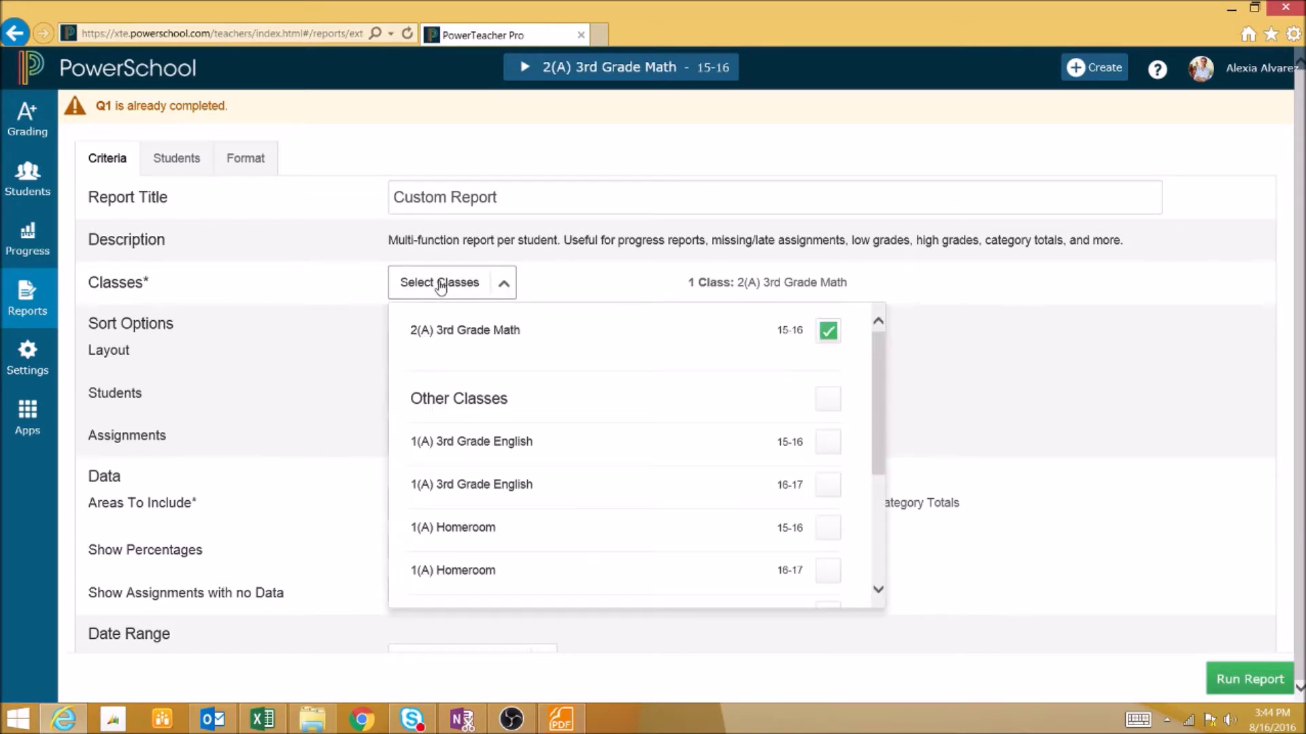
pyautogui.click(440, 284)
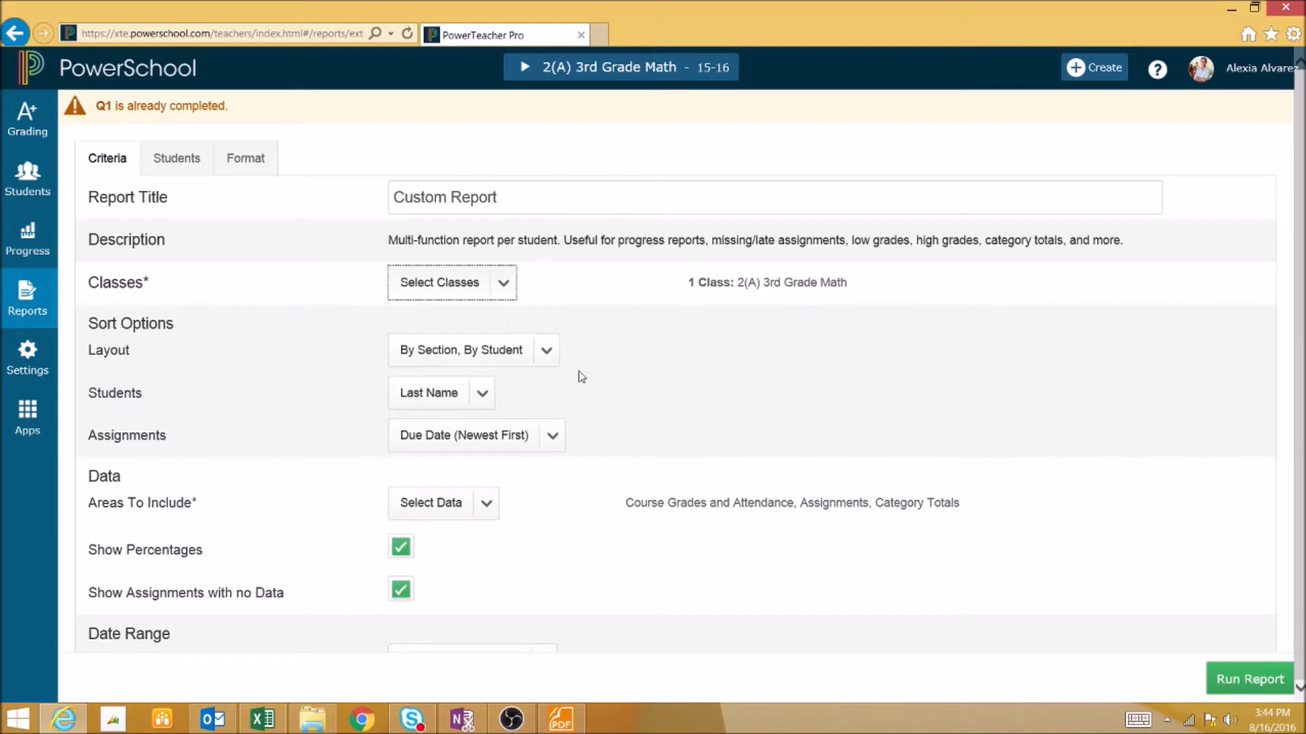
pyautogui.click(538, 366)
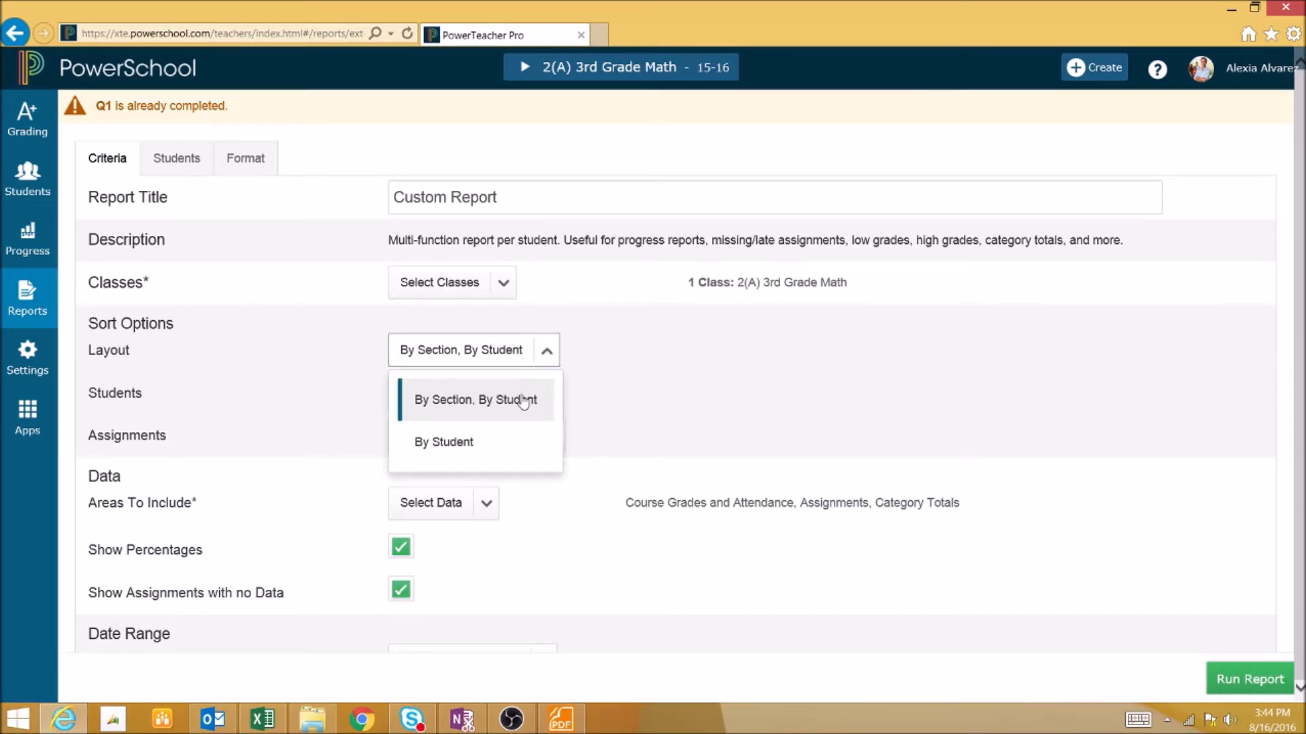
pyautogui.click(504, 442)
pyautogui.click(481, 350)
pyautogui.click(478, 401)
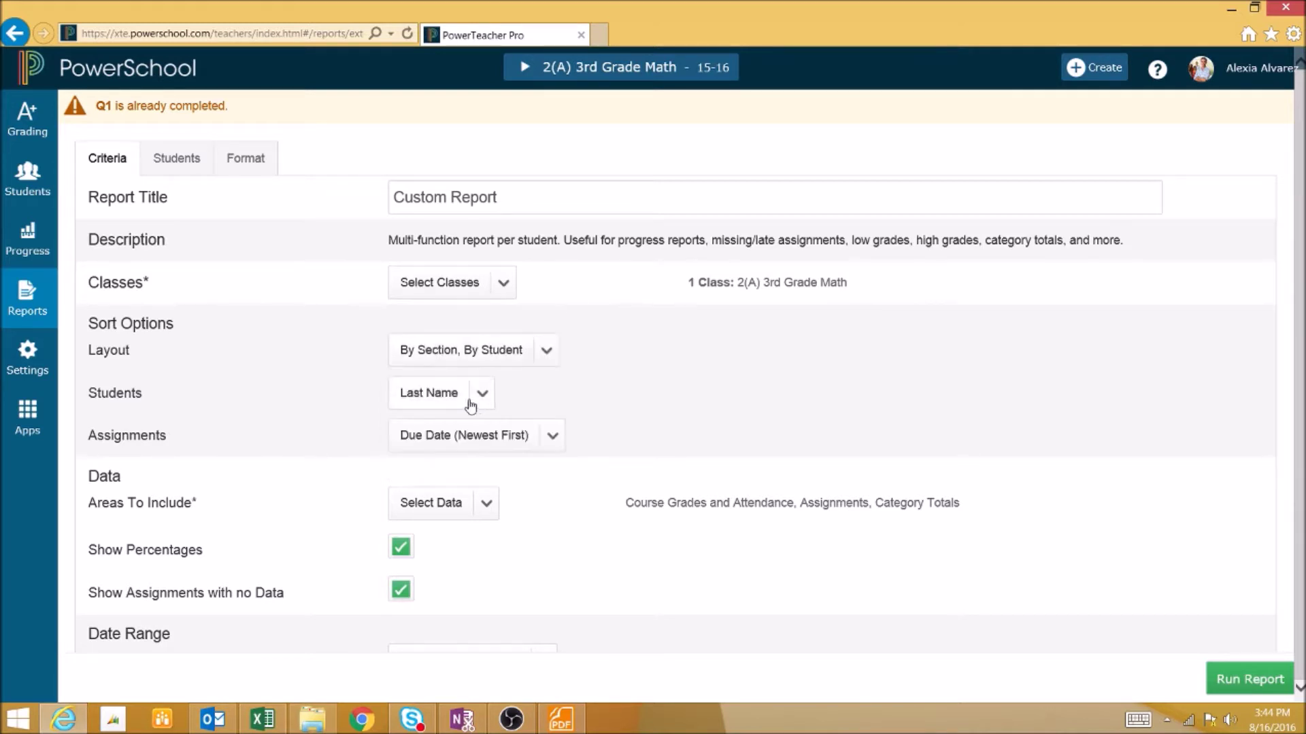
pyautogui.click(450, 398)
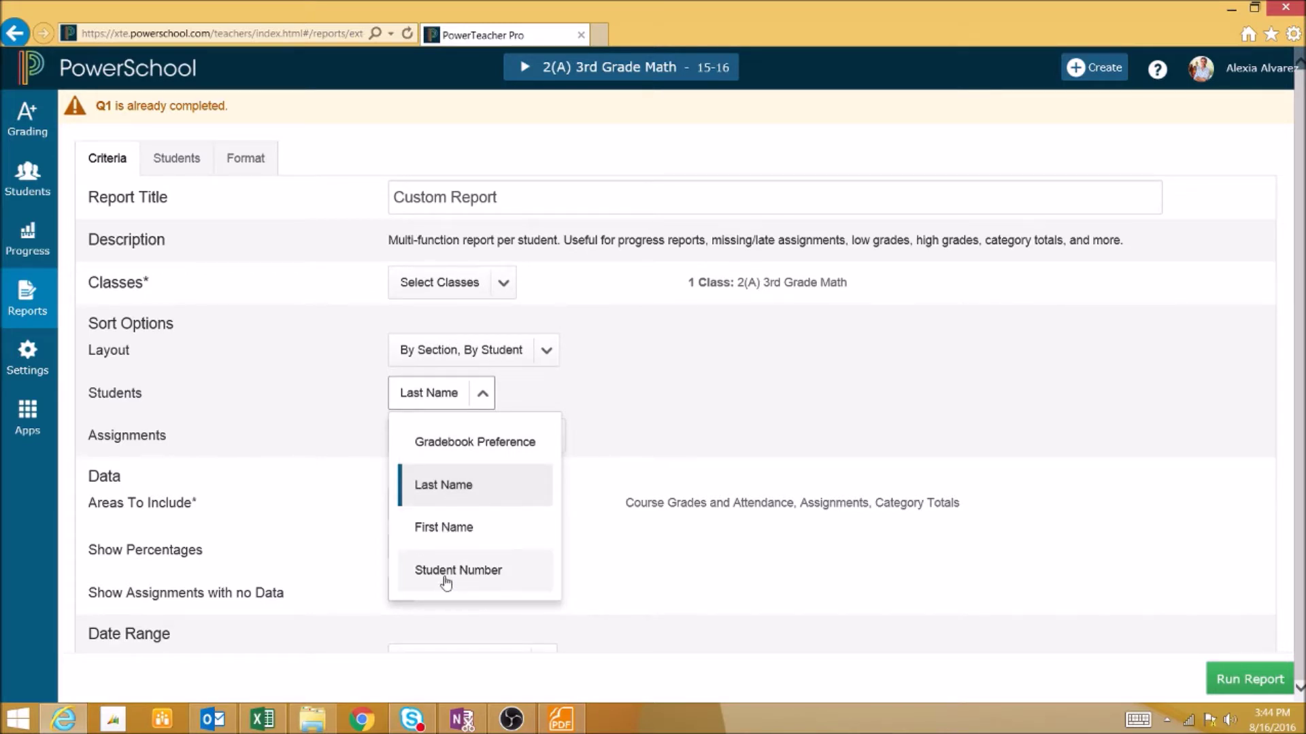
pyautogui.click(449, 497)
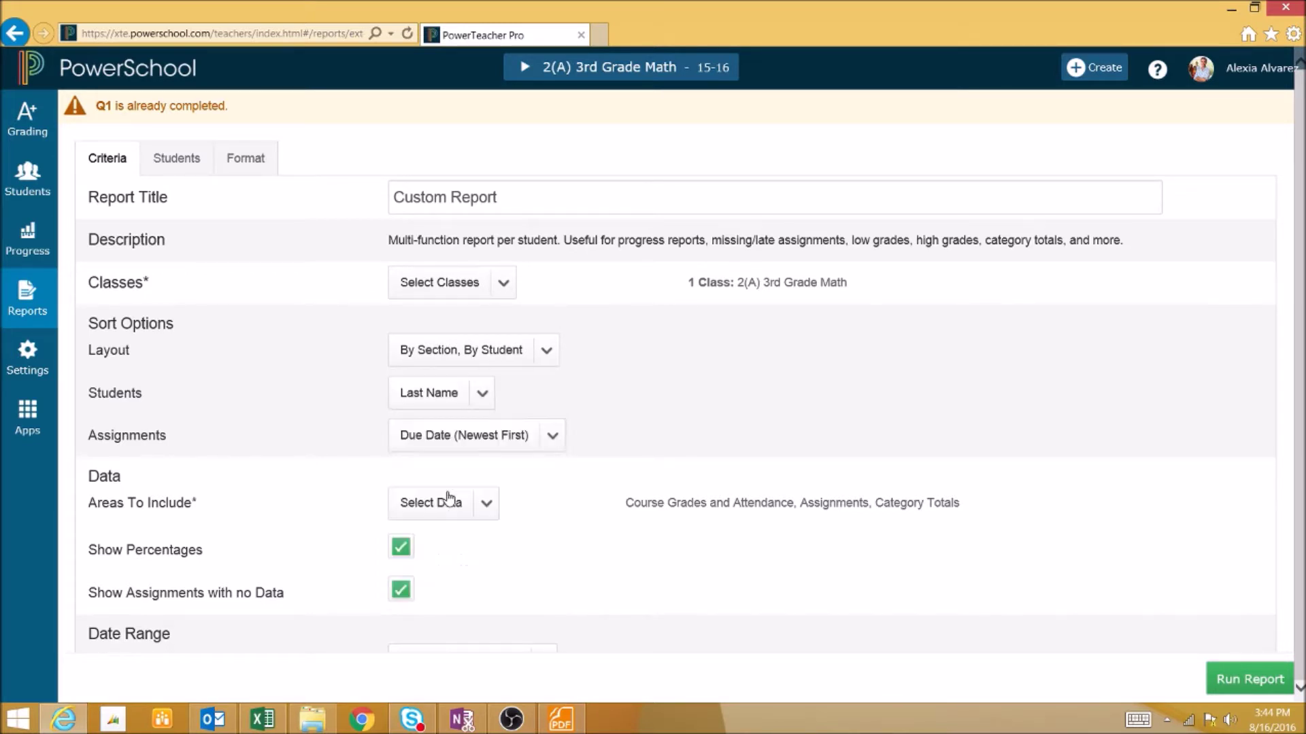
pyautogui.click(457, 439)
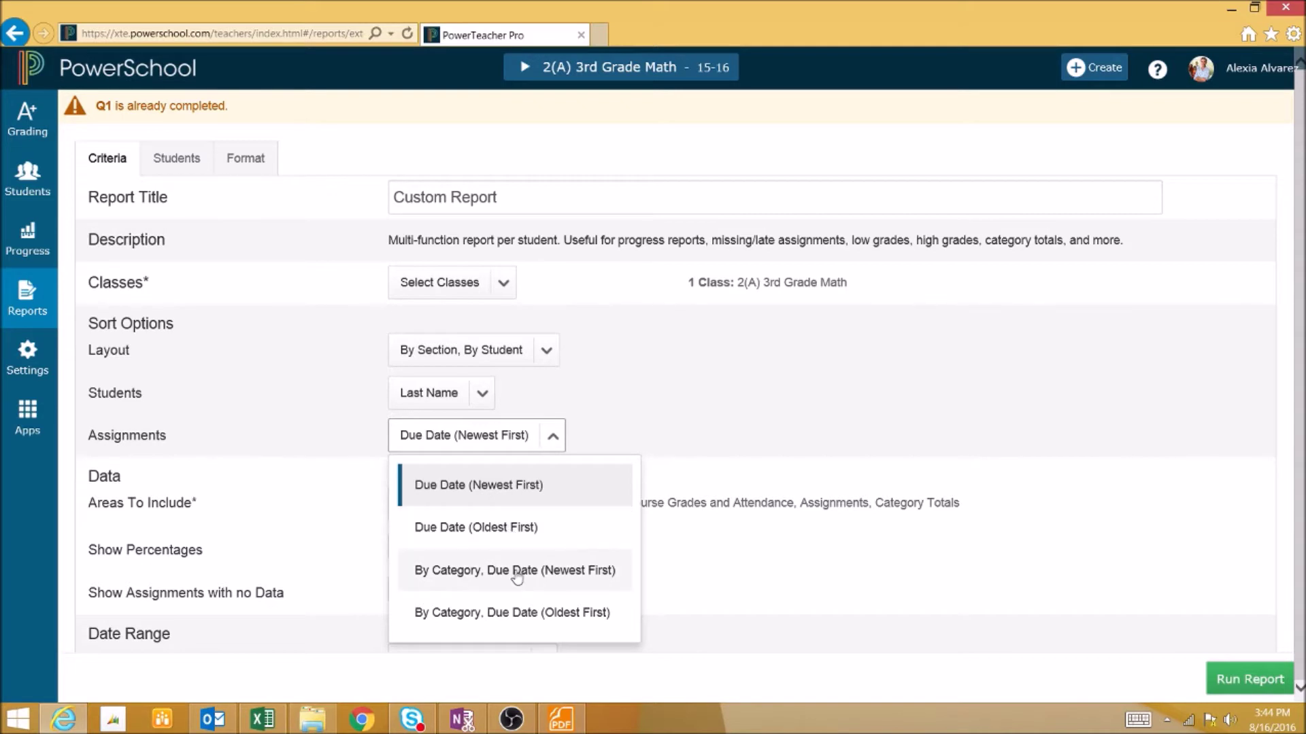
pyautogui.click(684, 416)
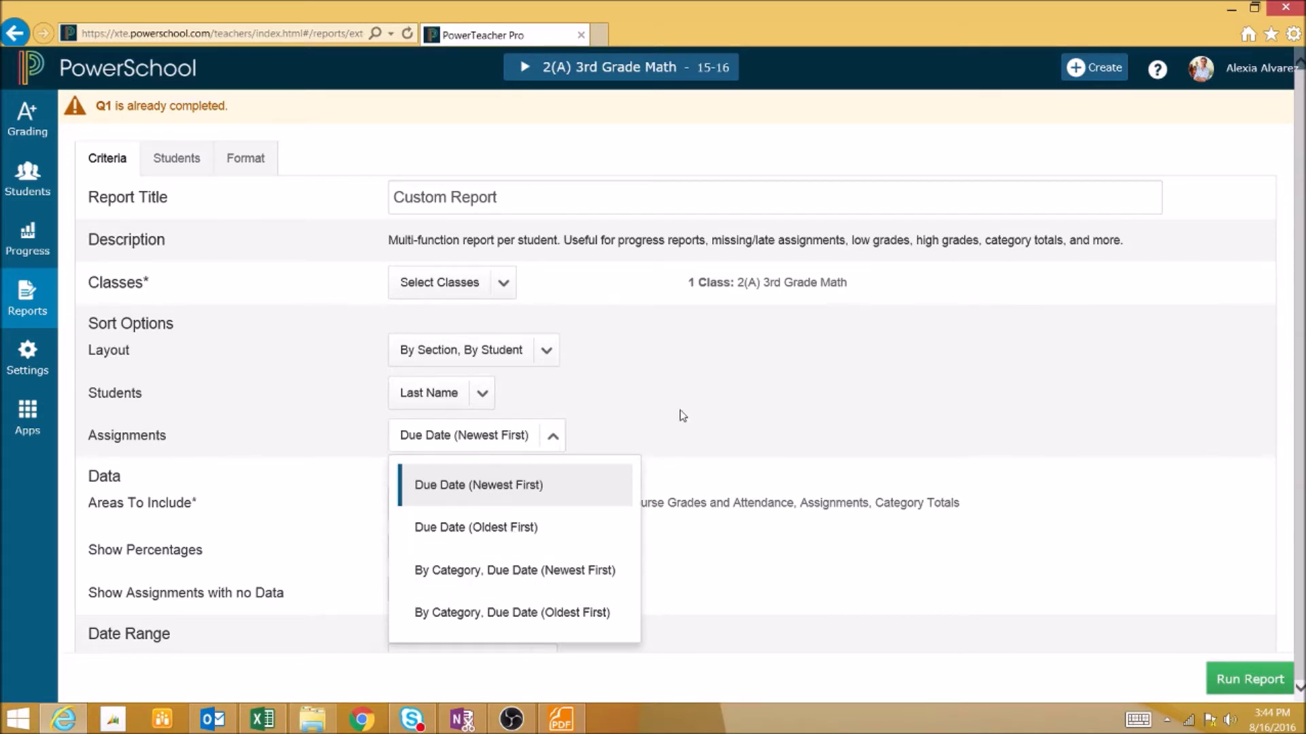
pyautogui.scroll(-2, 637, 494)
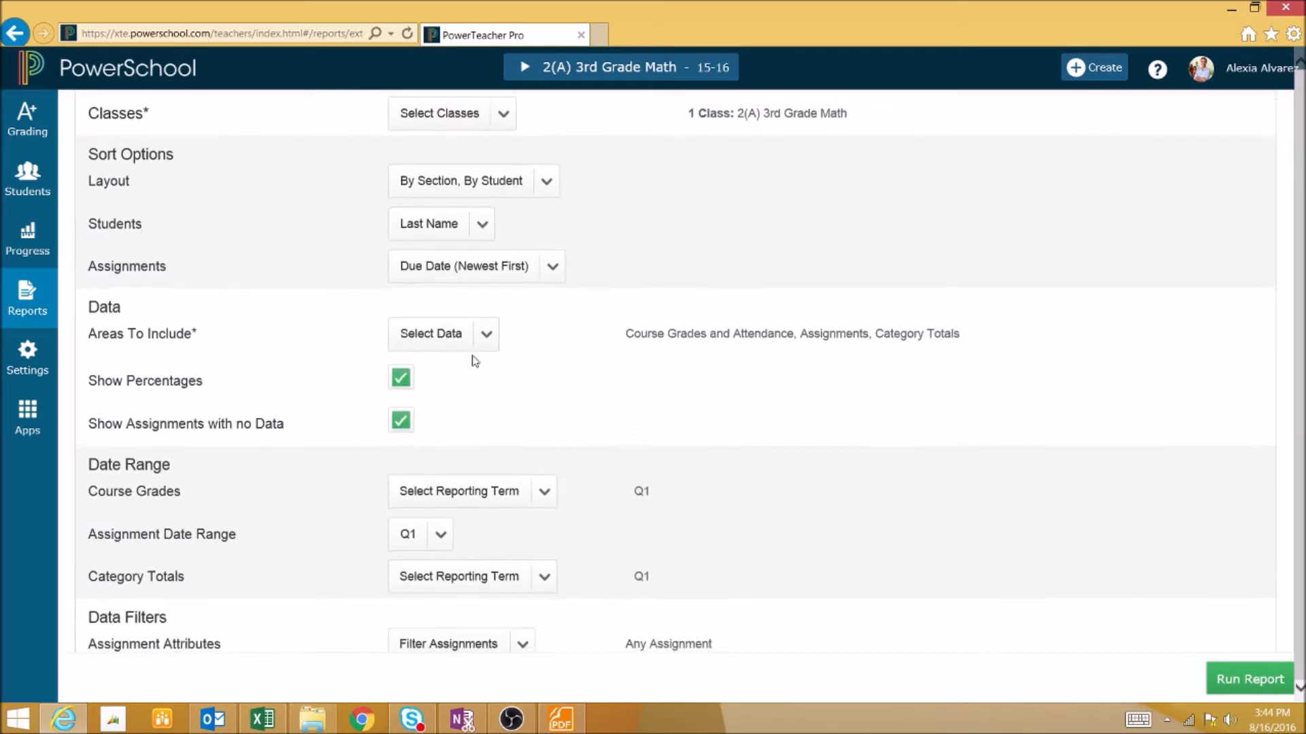
pyautogui.click(459, 336)
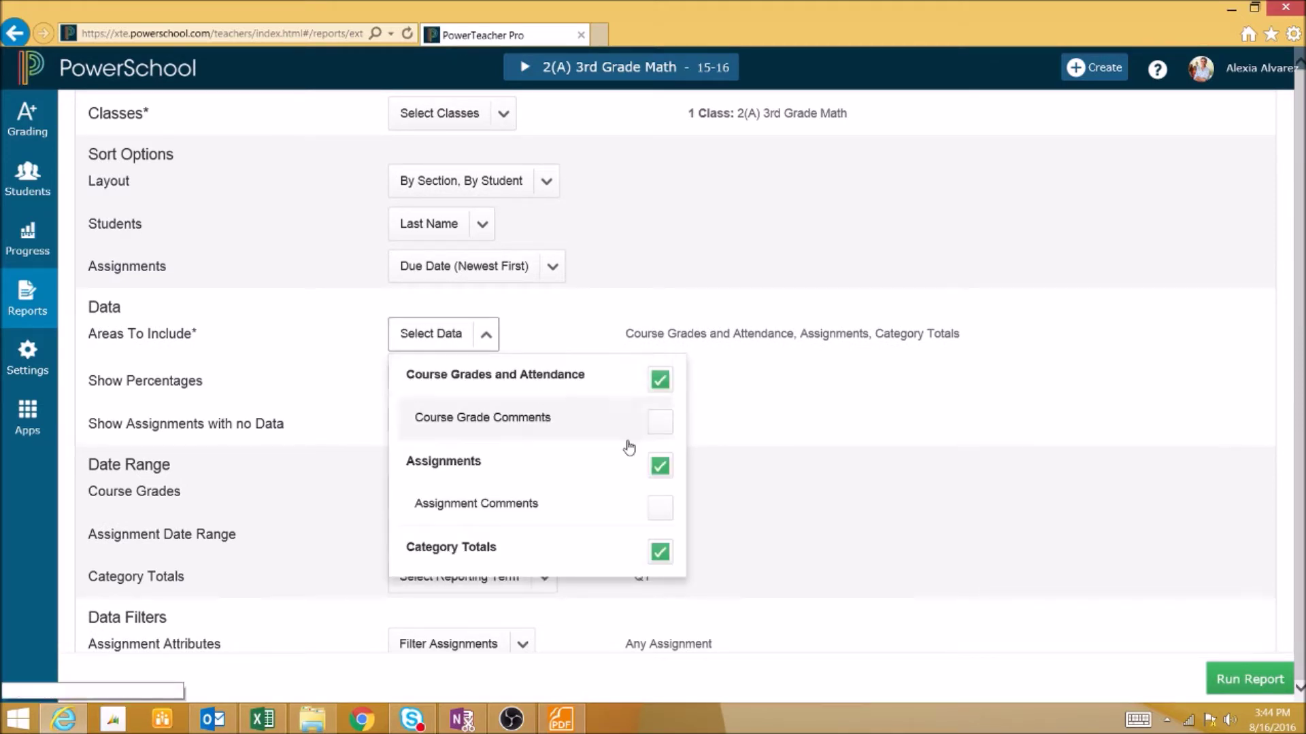
pyautogui.click(559, 722)
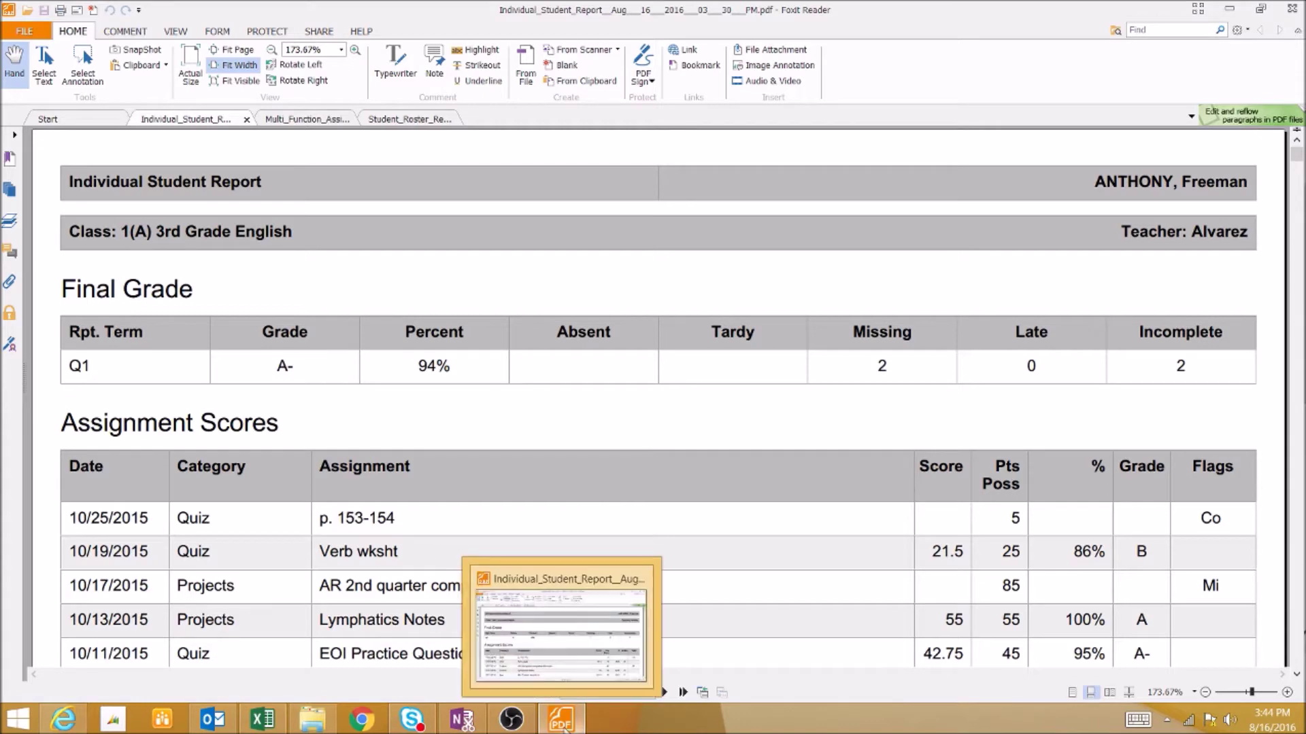
pyautogui.click(80, 730)
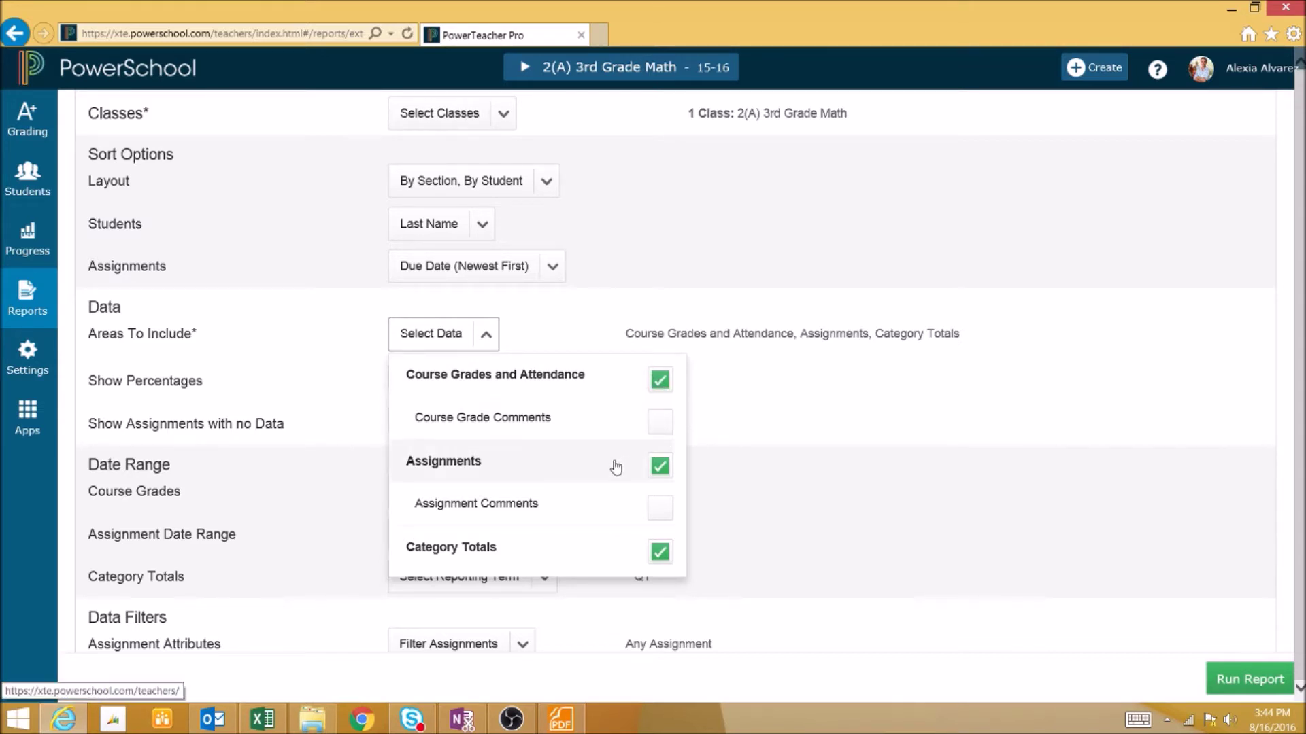
pyautogui.hotkey('alt', 'Tab')
pyautogui.scroll(-4, 456, 447)
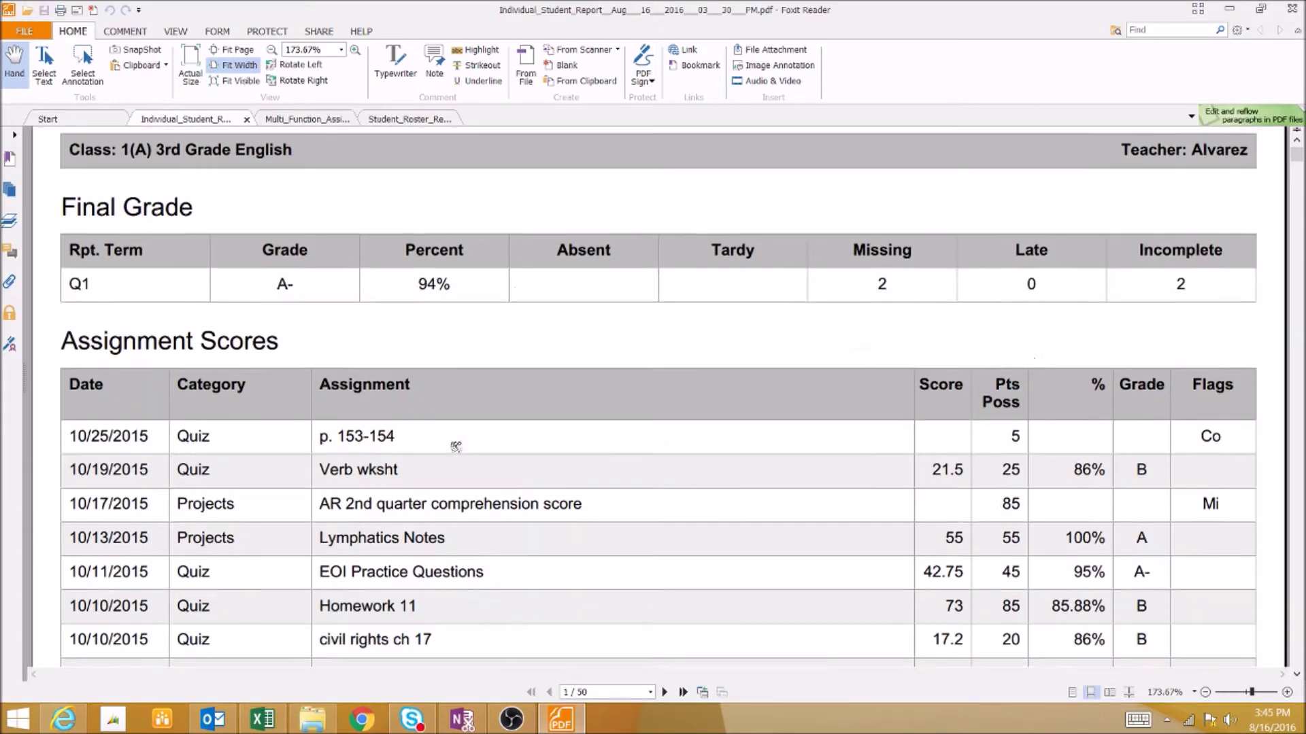
pyautogui.scroll(-5, 455, 447)
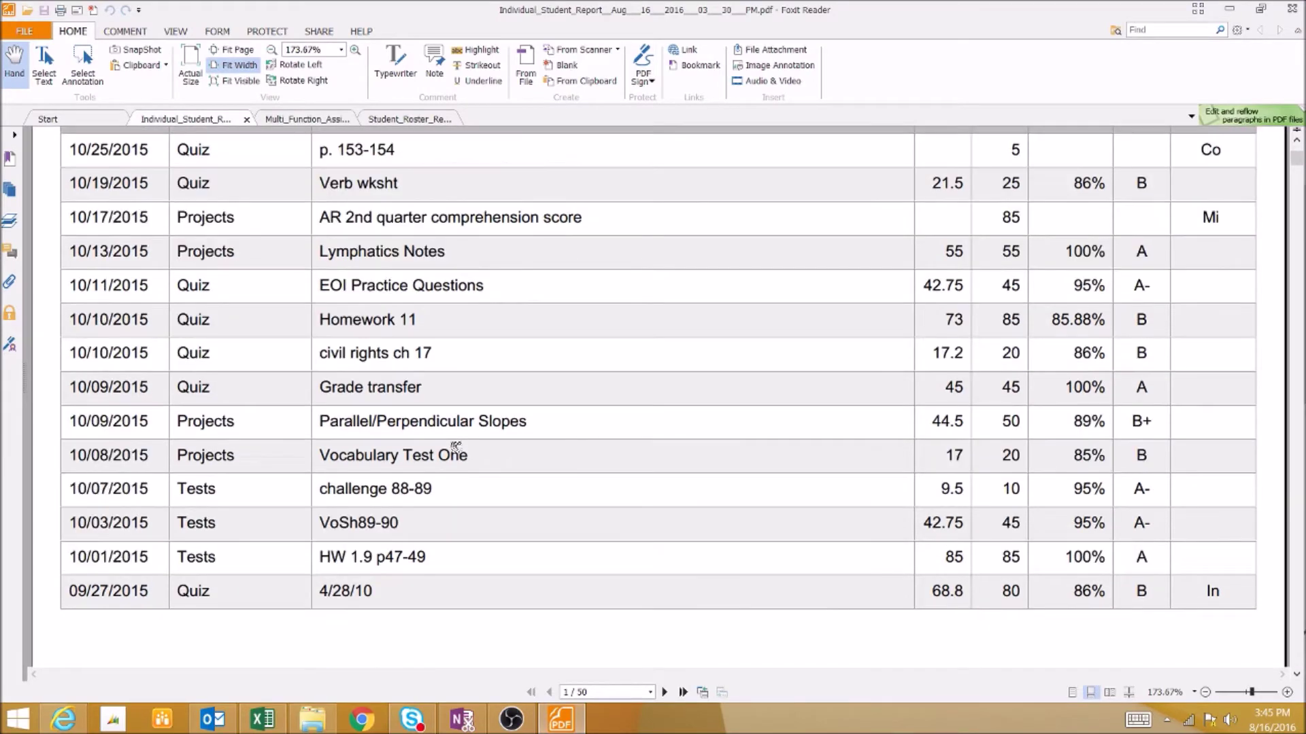
pyautogui.click(63, 719)
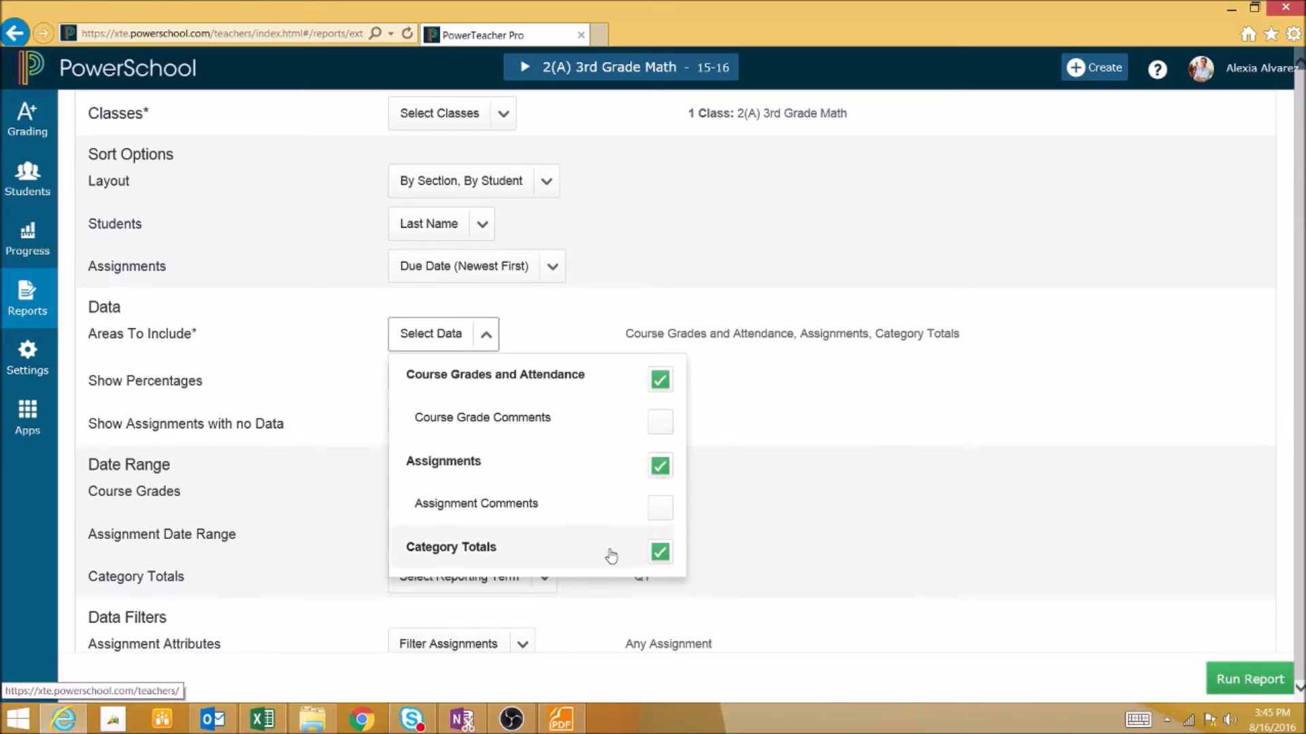
pyautogui.click(560, 718)
pyautogui.scroll(-10, 489, 478)
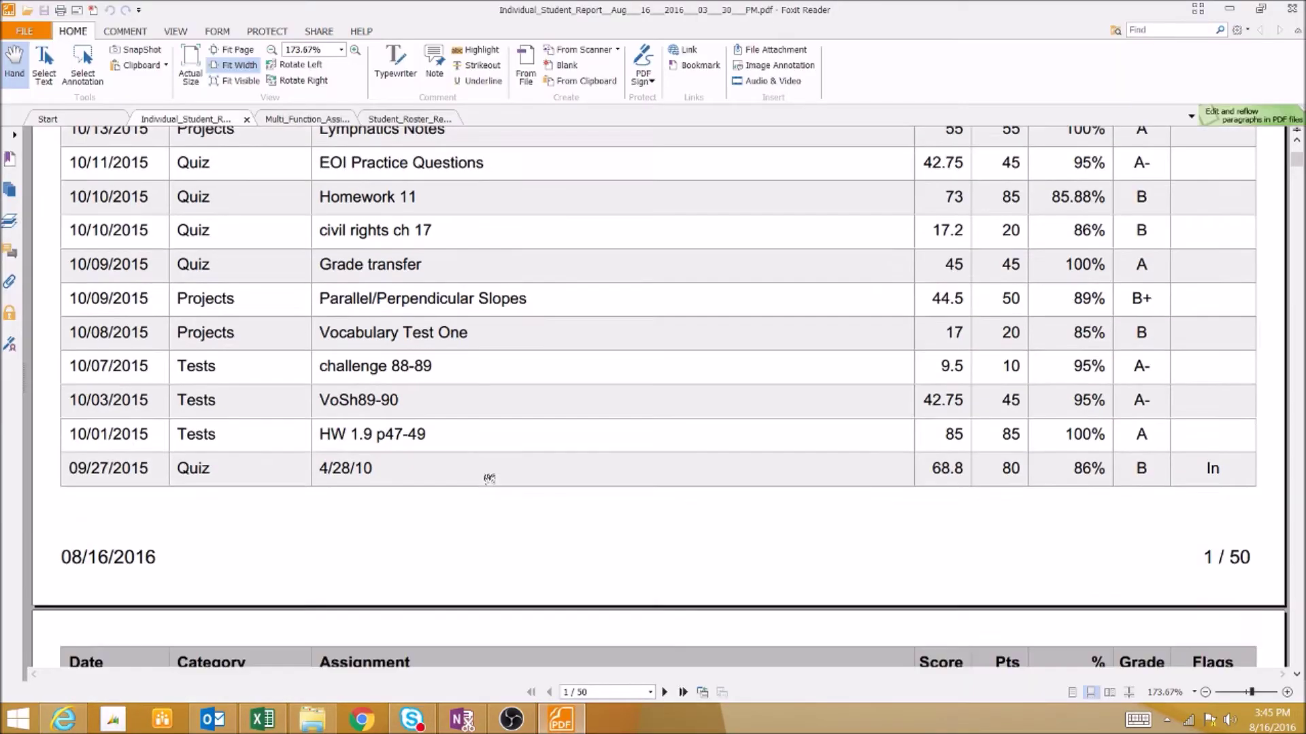
pyautogui.scroll(-4, 489, 478)
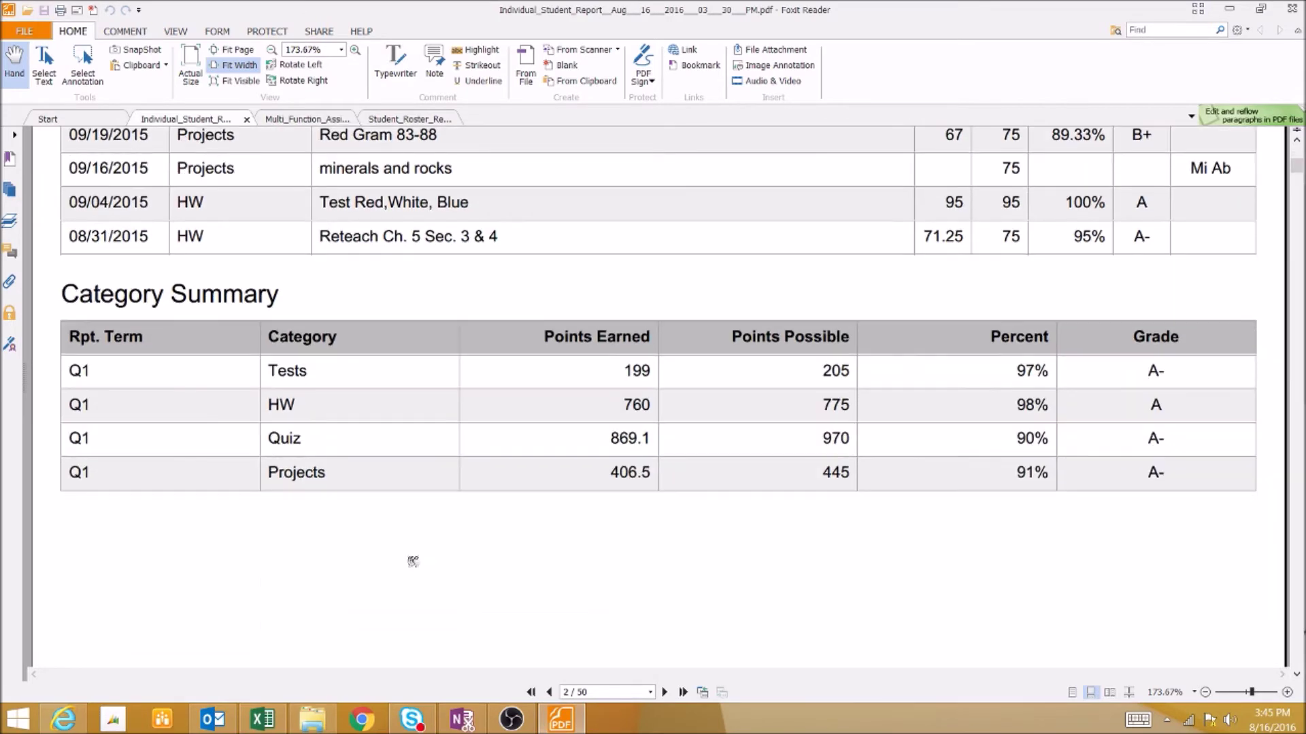
pyautogui.click(65, 719)
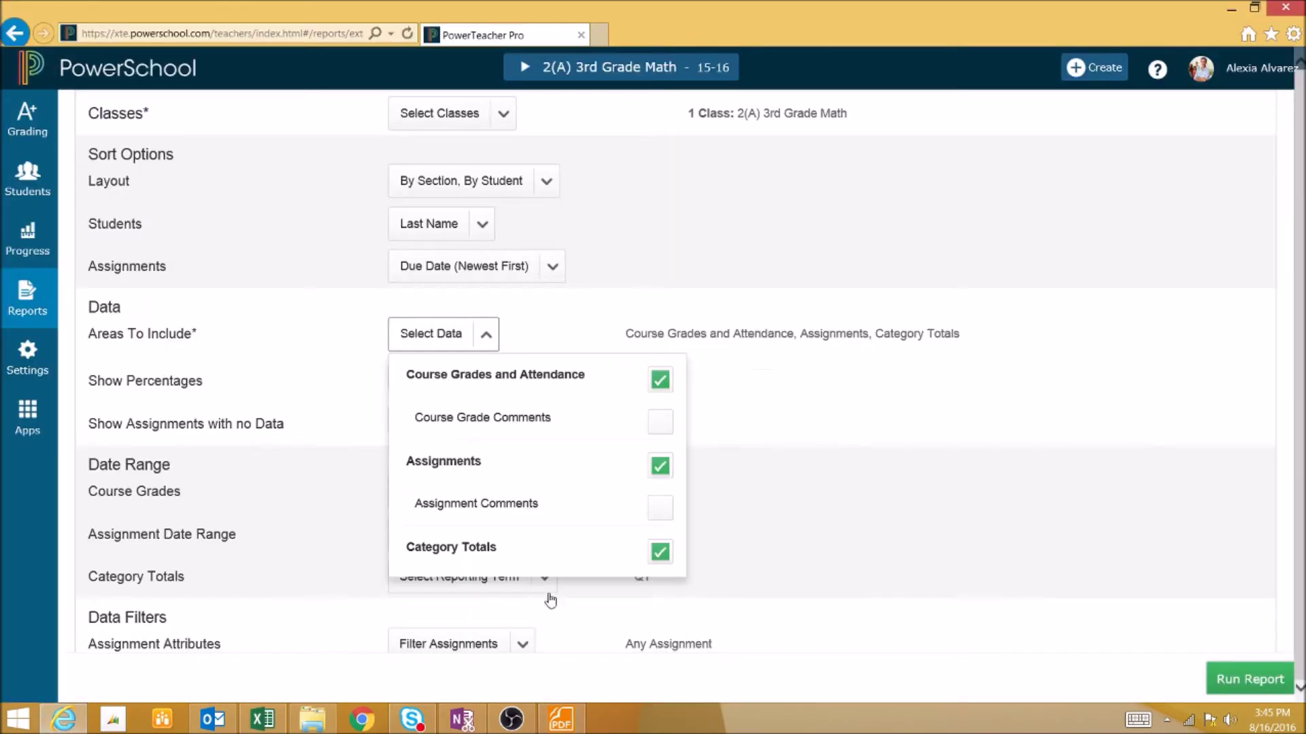
pyautogui.click(797, 542)
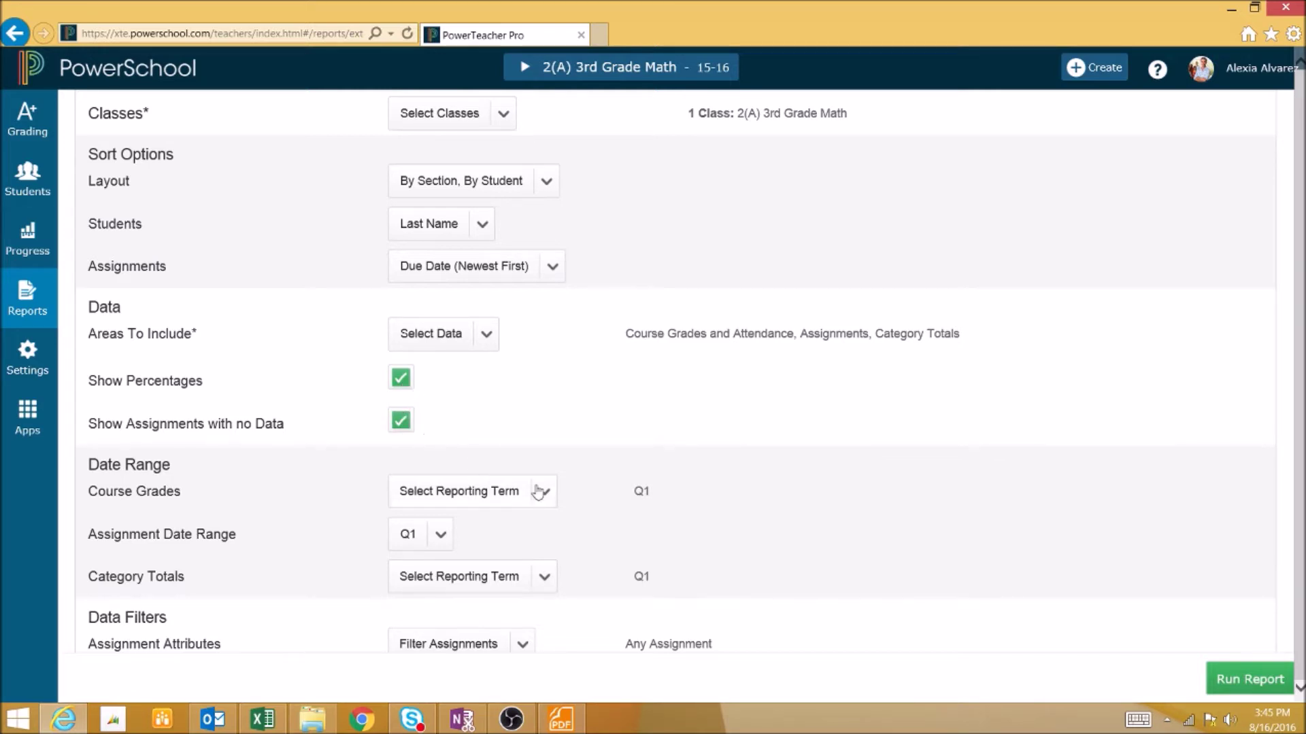
pyautogui.scroll(-3, 680, 602)
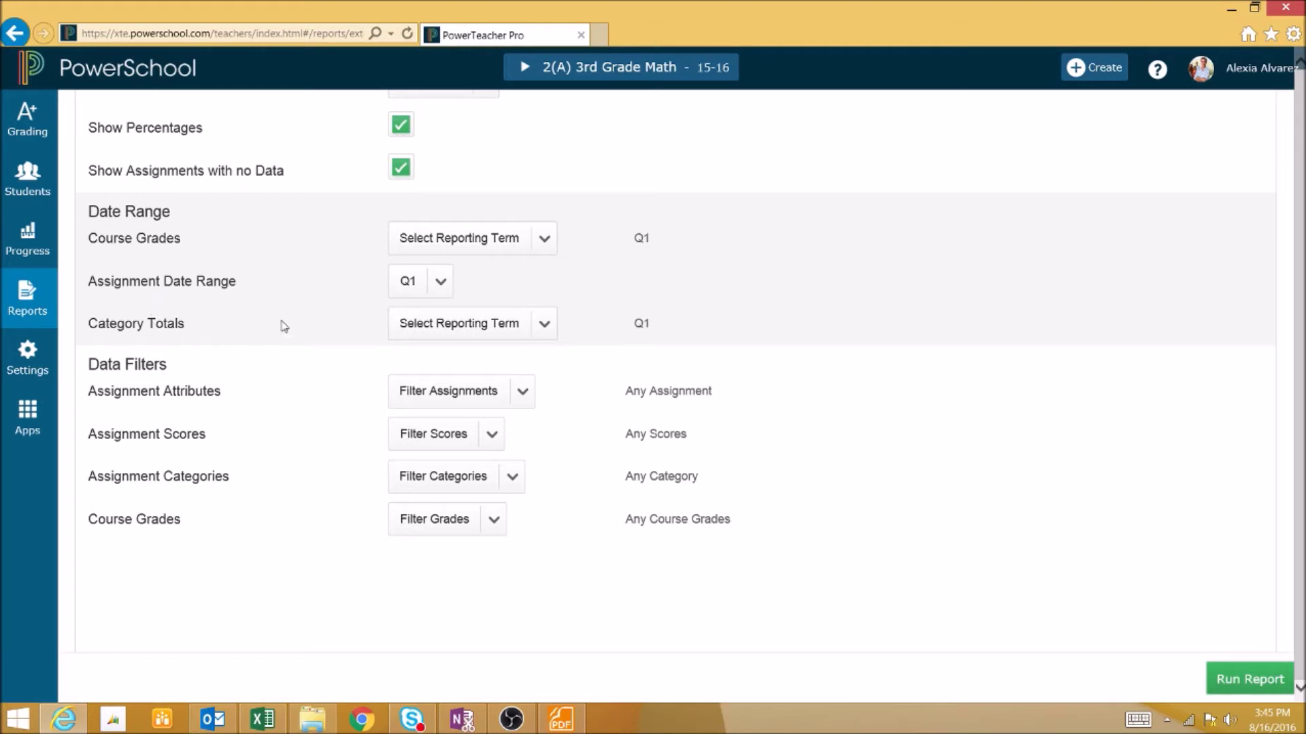
pyautogui.click(454, 253)
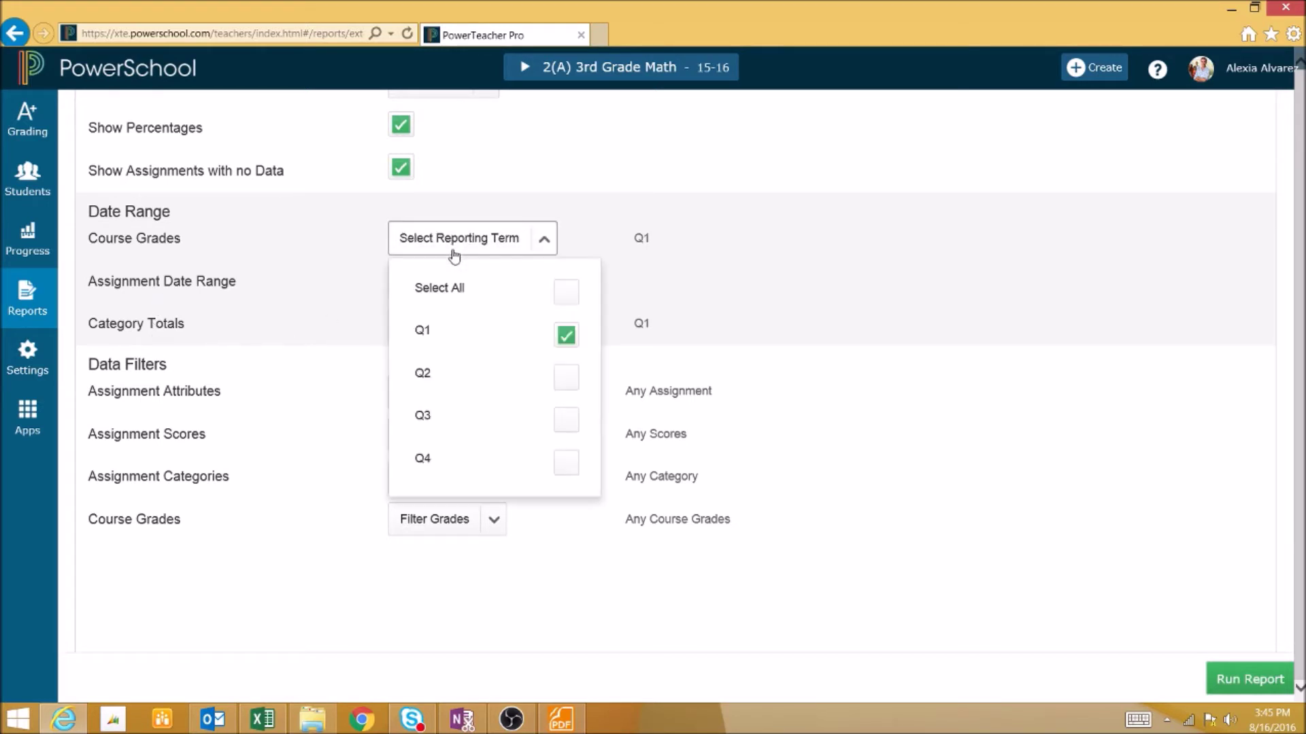
pyautogui.click(454, 253)
pyautogui.click(436, 294)
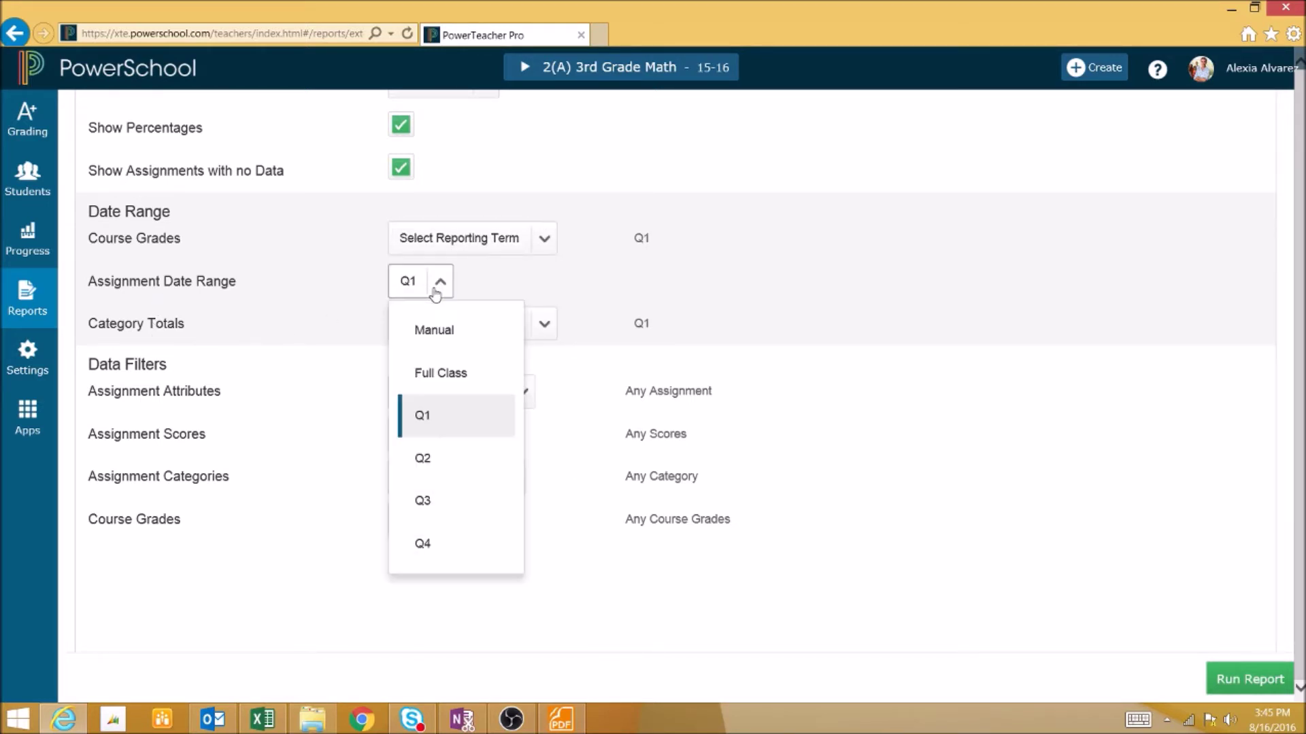
pyautogui.click(435, 294)
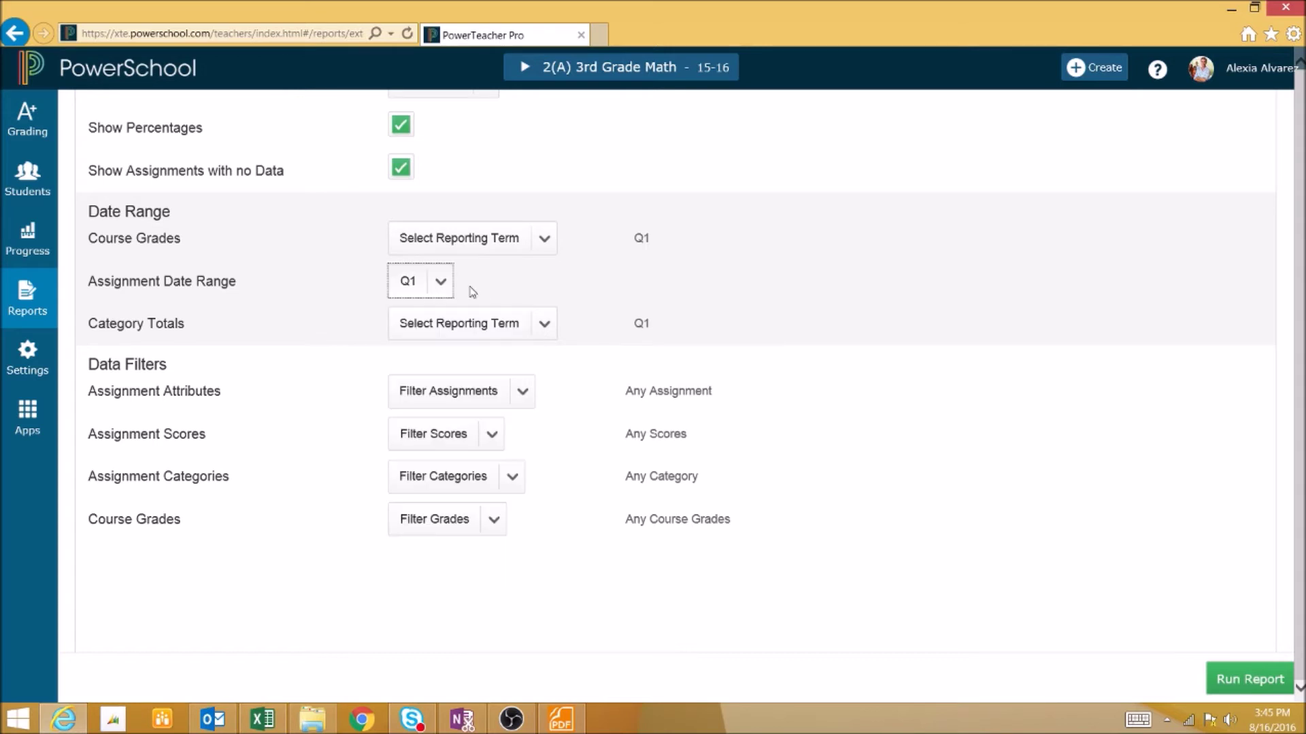
pyautogui.click(497, 333)
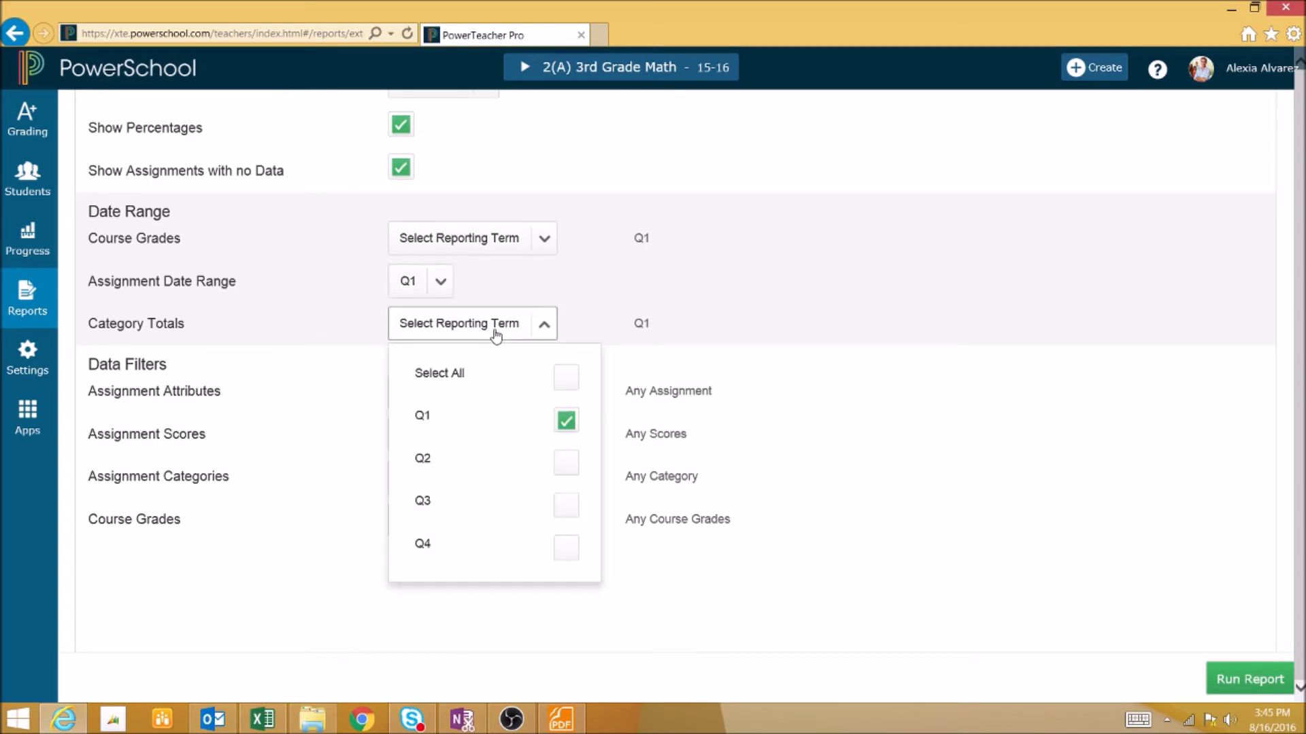
pyautogui.click(496, 333)
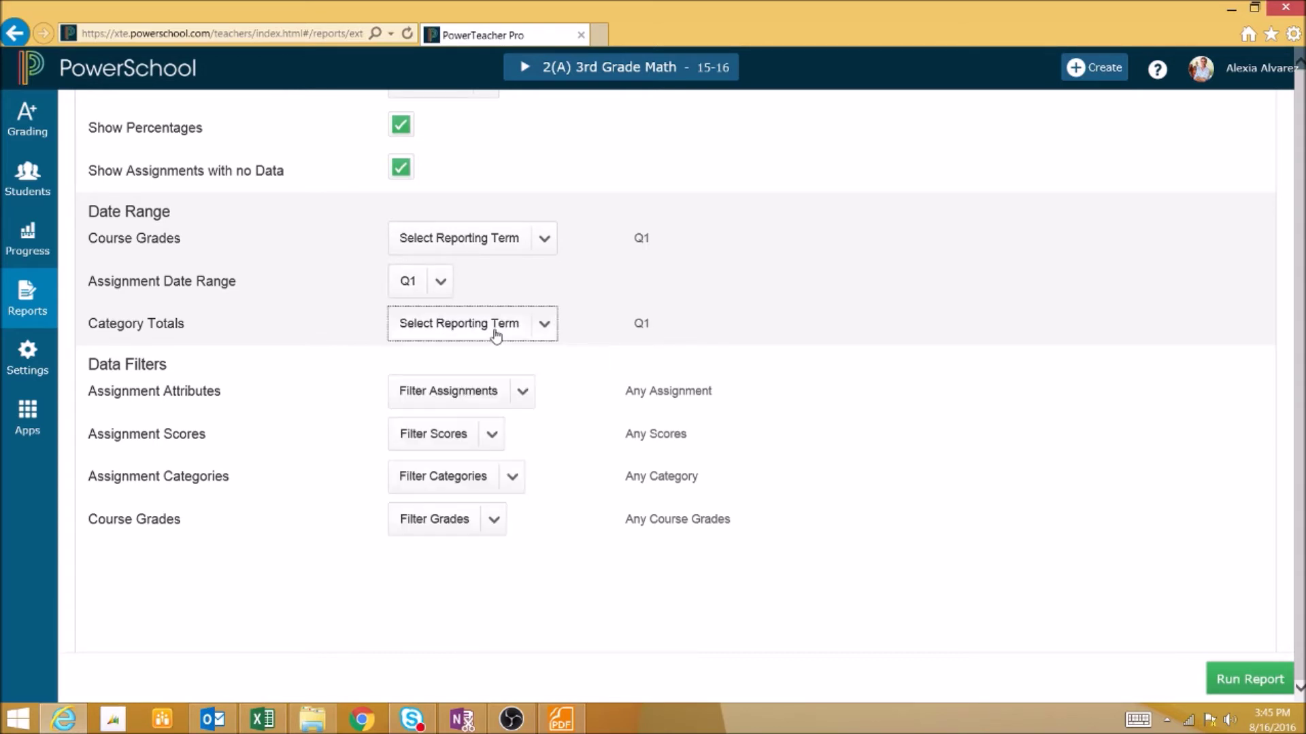
pyautogui.click(438, 293)
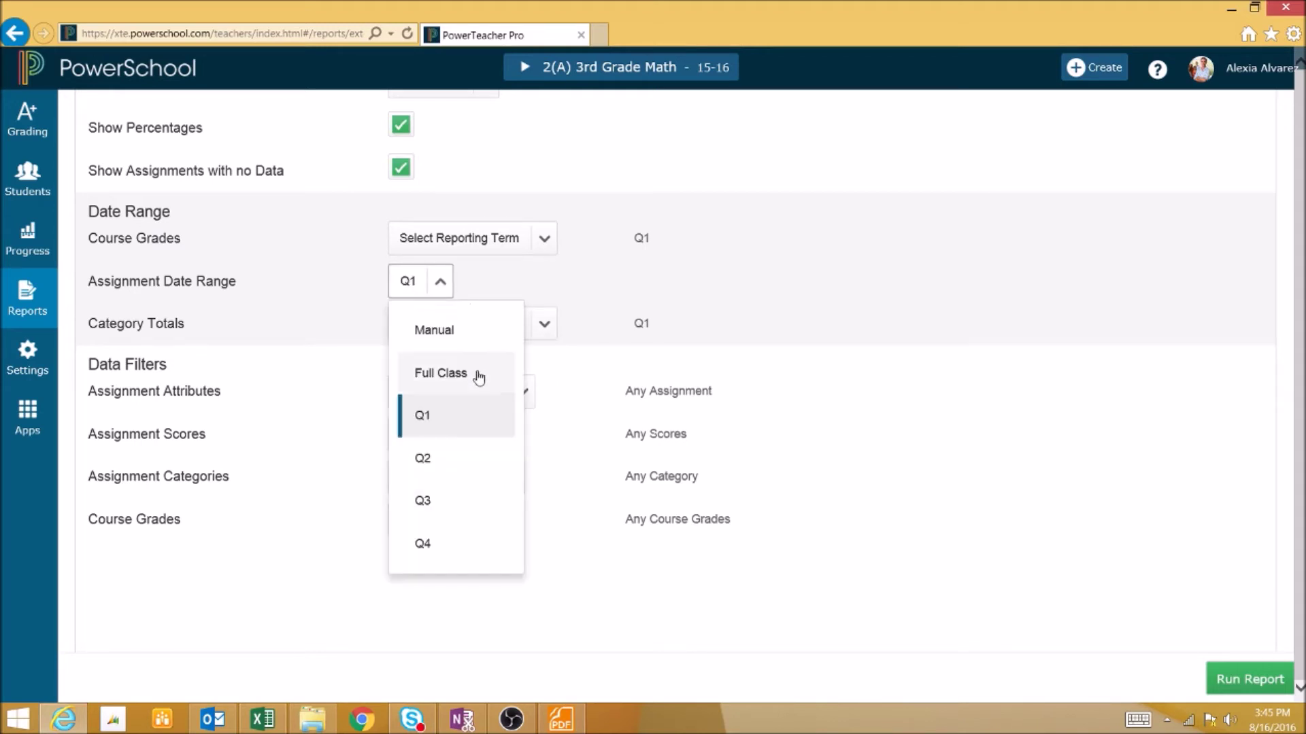
pyautogui.click(466, 330)
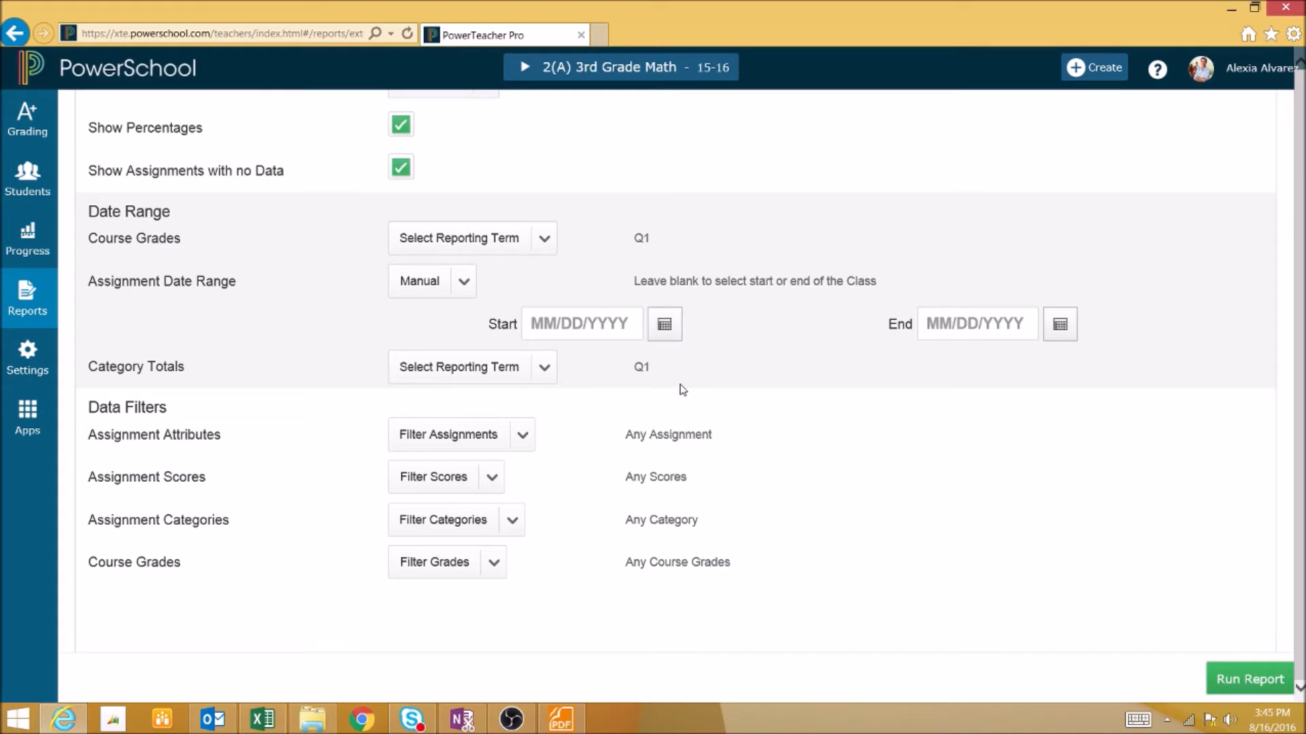
pyautogui.click(421, 278)
pyautogui.click(437, 415)
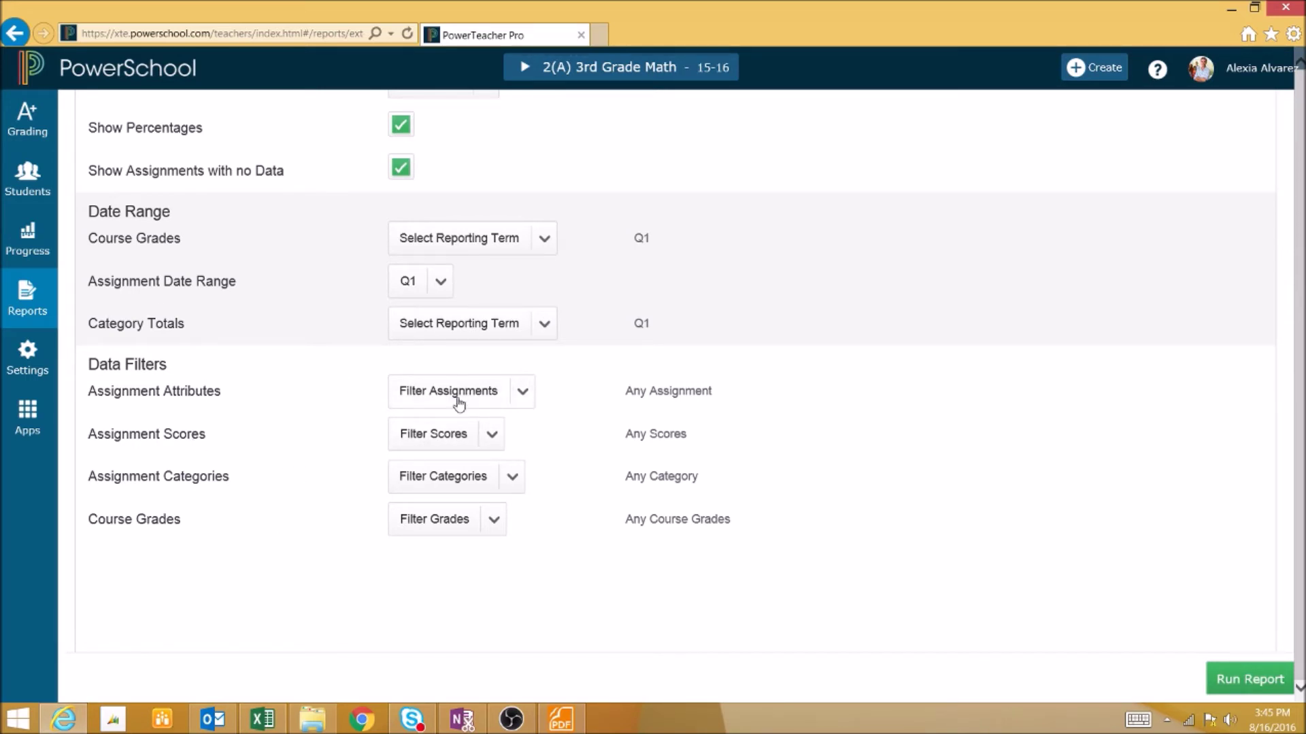
pyautogui.click(483, 395)
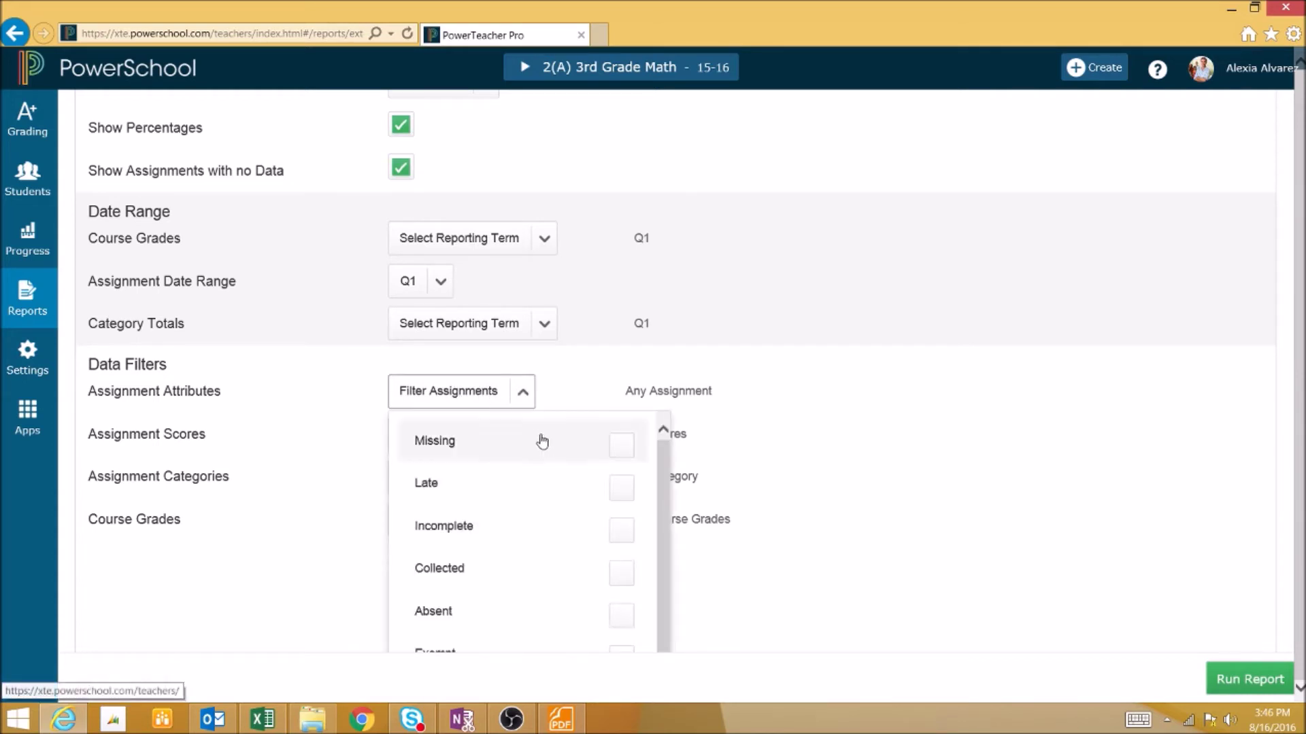
pyautogui.click(616, 450)
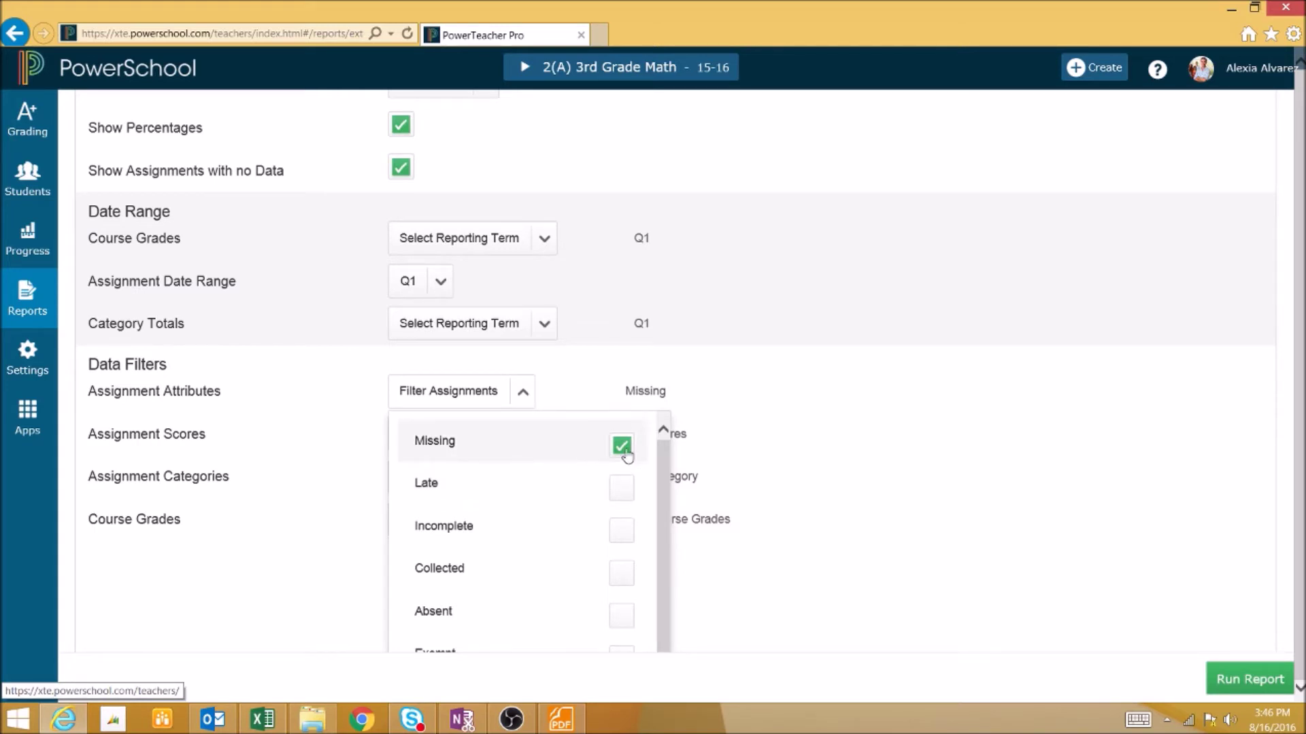
pyautogui.click(620, 448)
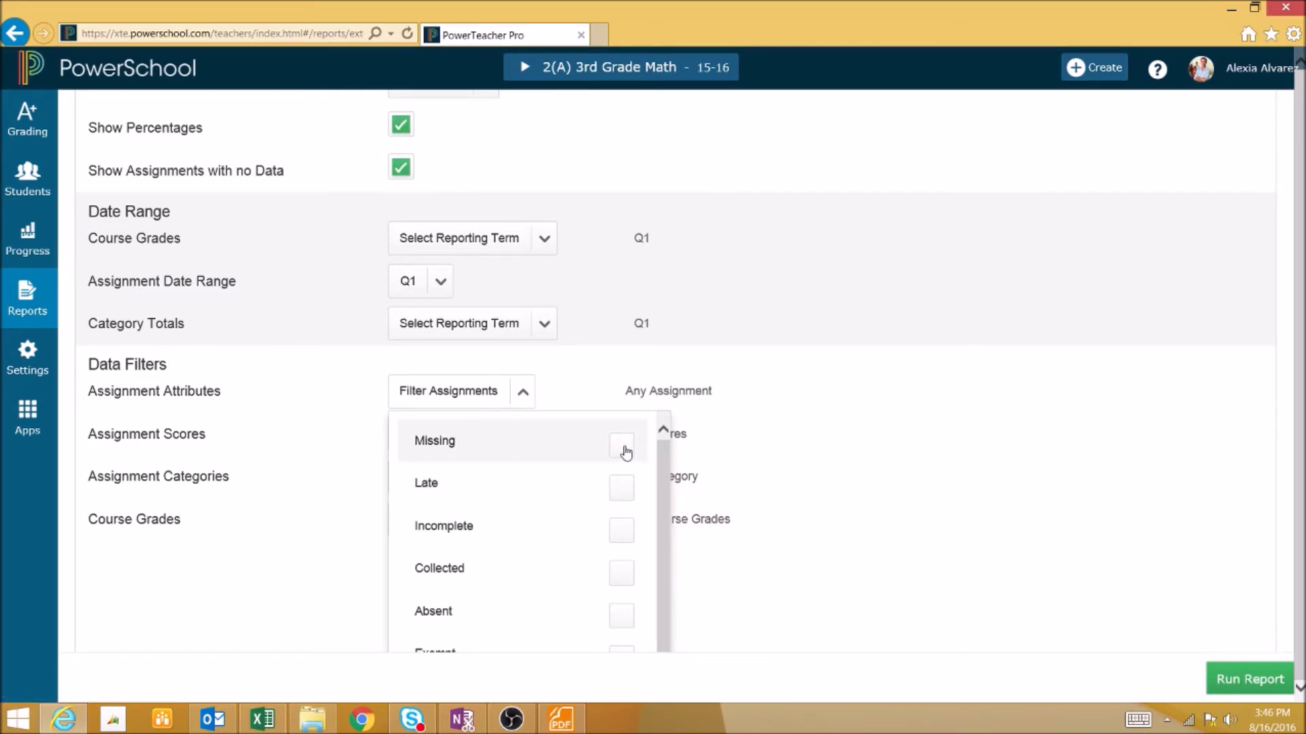
pyautogui.click(775, 439)
pyautogui.click(476, 434)
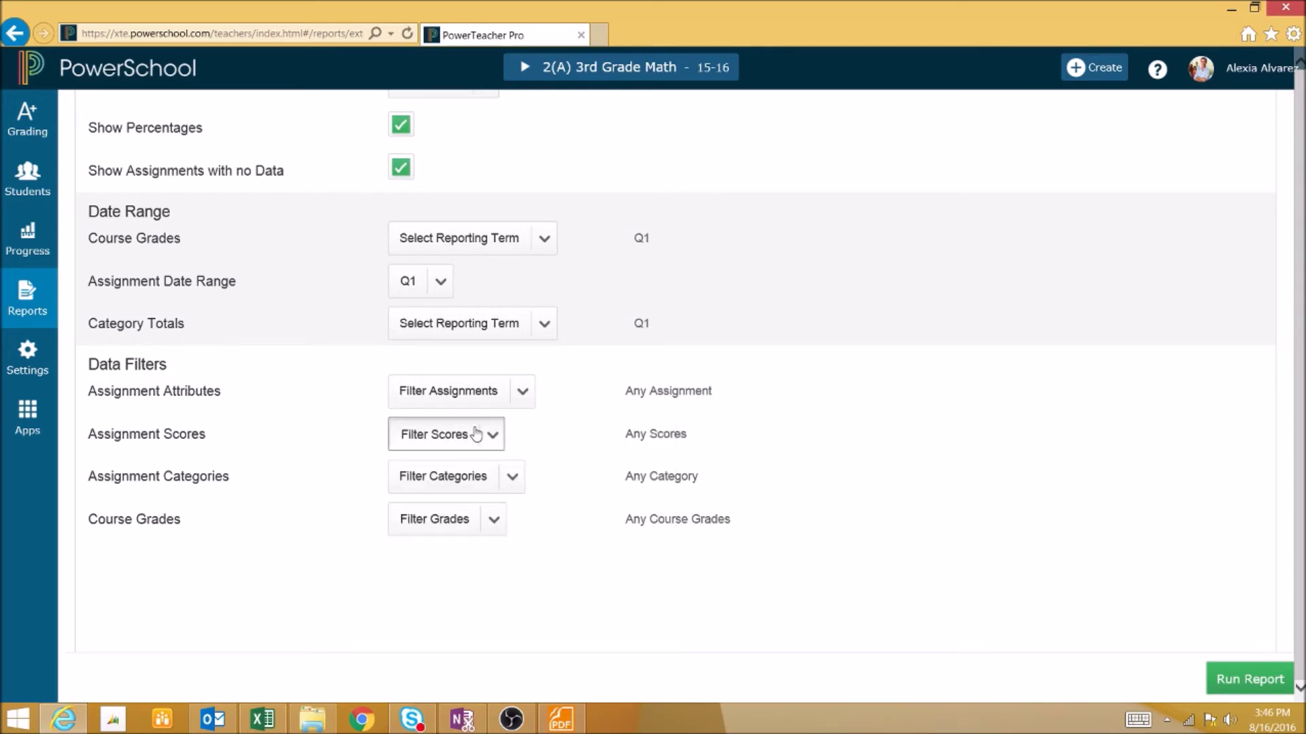
pyautogui.scroll(-2, 462, 504)
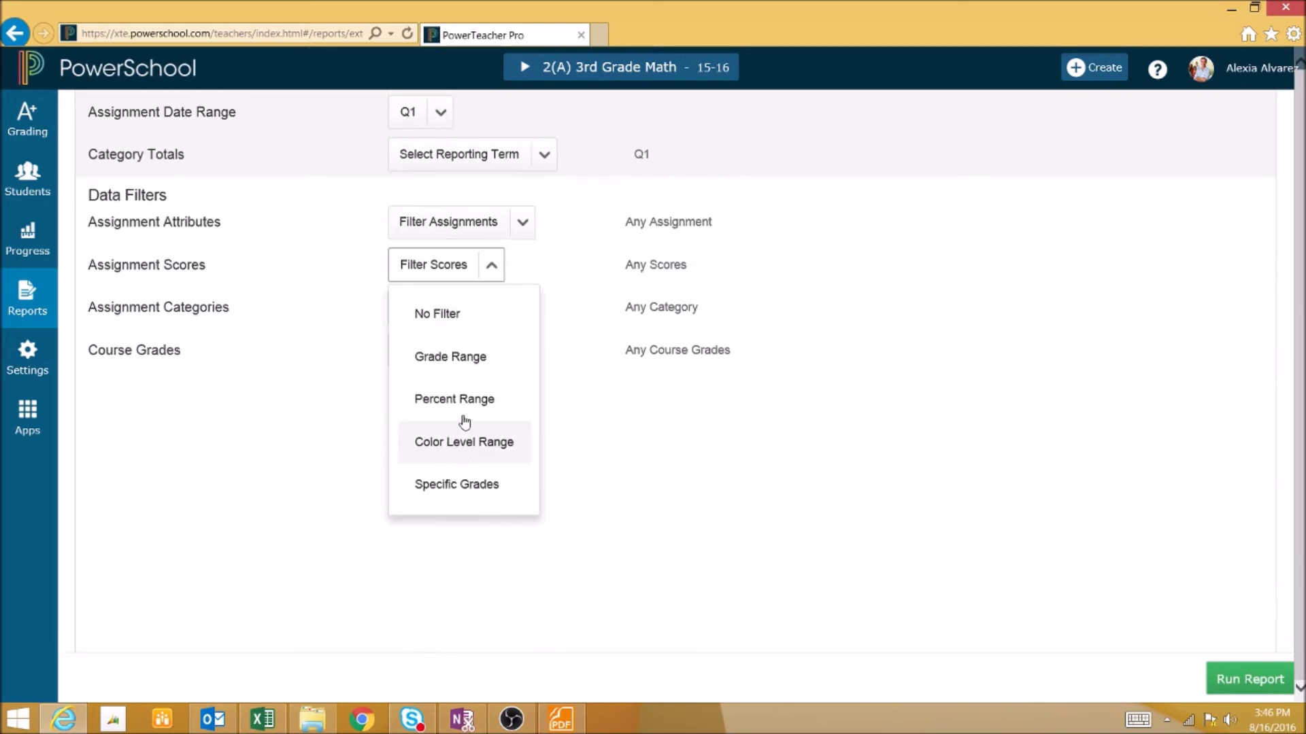
pyautogui.click(445, 276)
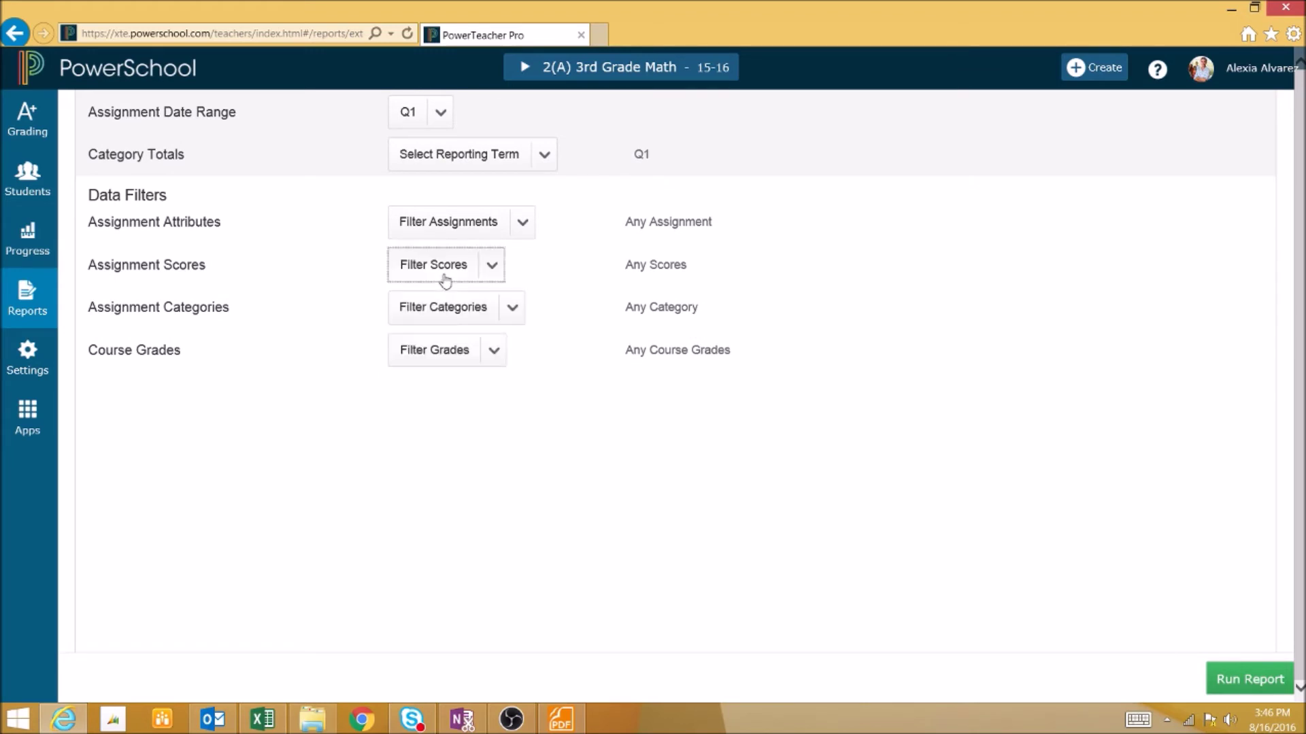
pyautogui.click(476, 307)
pyautogui.scroll(-5, 522, 507)
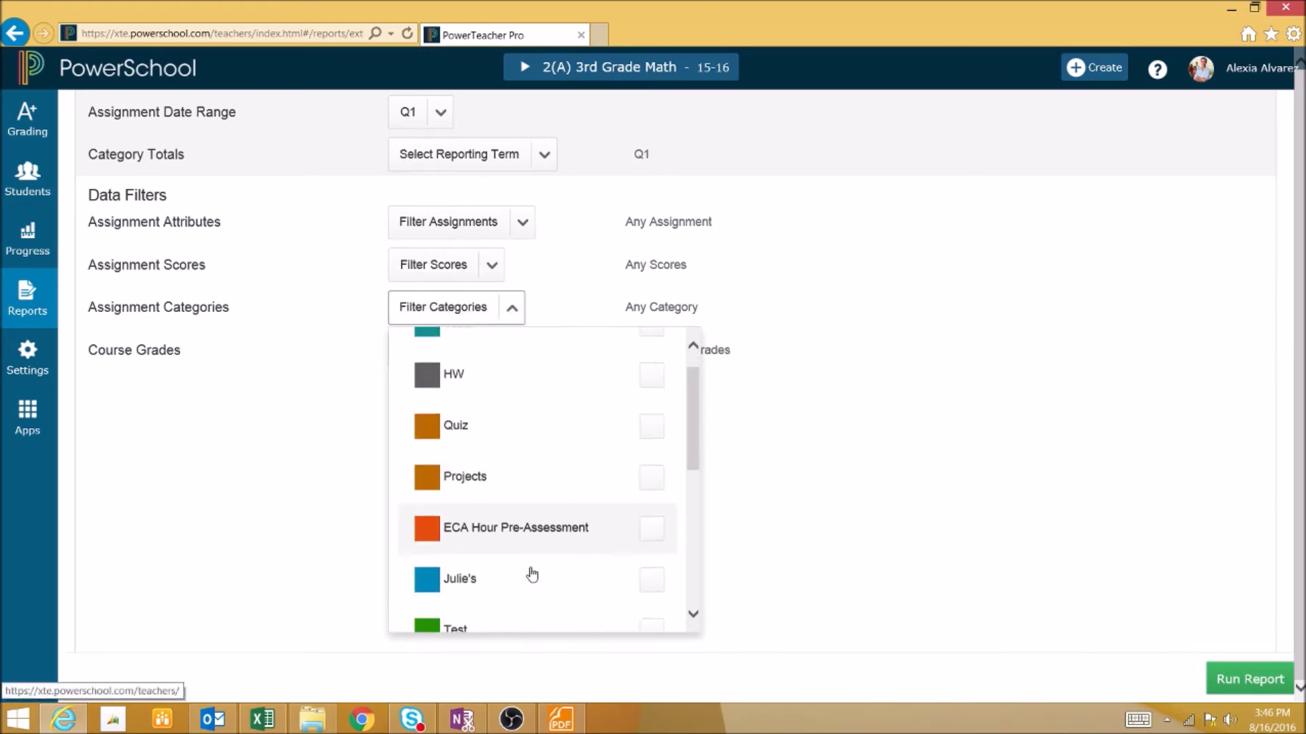
pyautogui.click(474, 318)
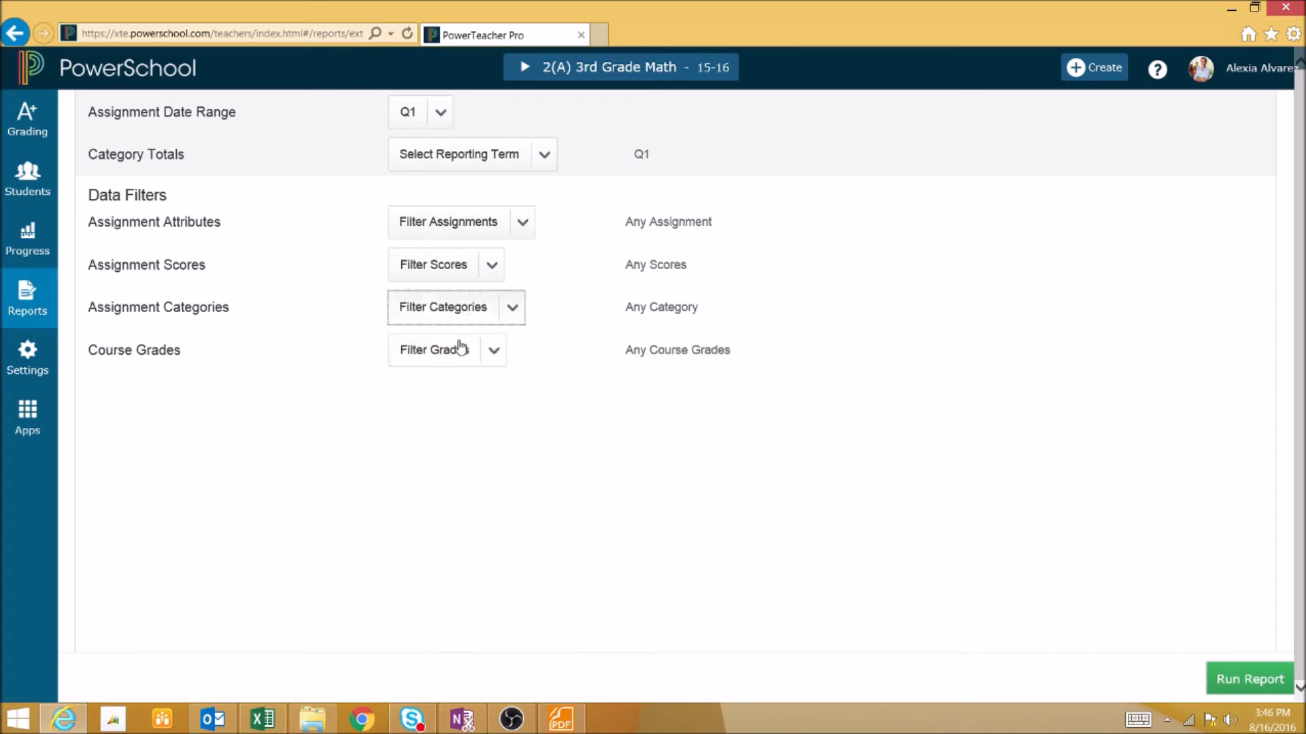
pyautogui.click(461, 348)
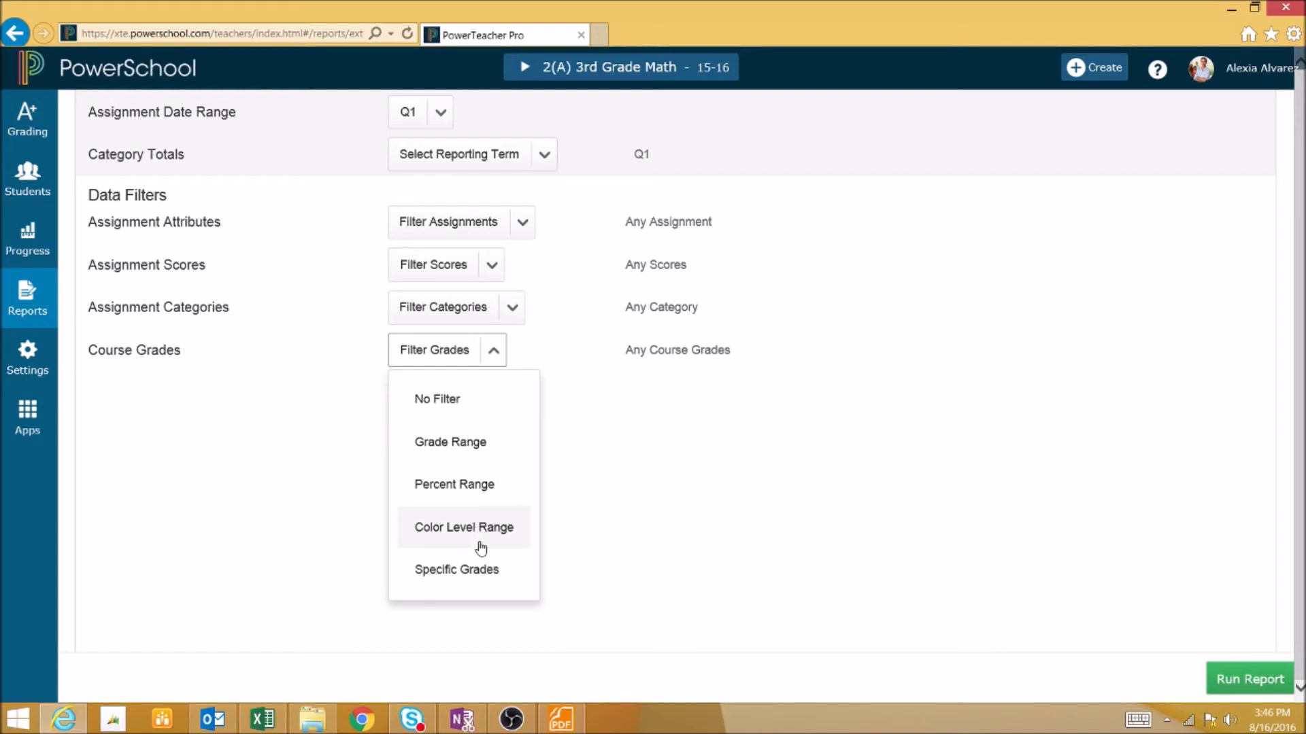
pyautogui.click(459, 351)
pyautogui.scroll(9, 590, 436)
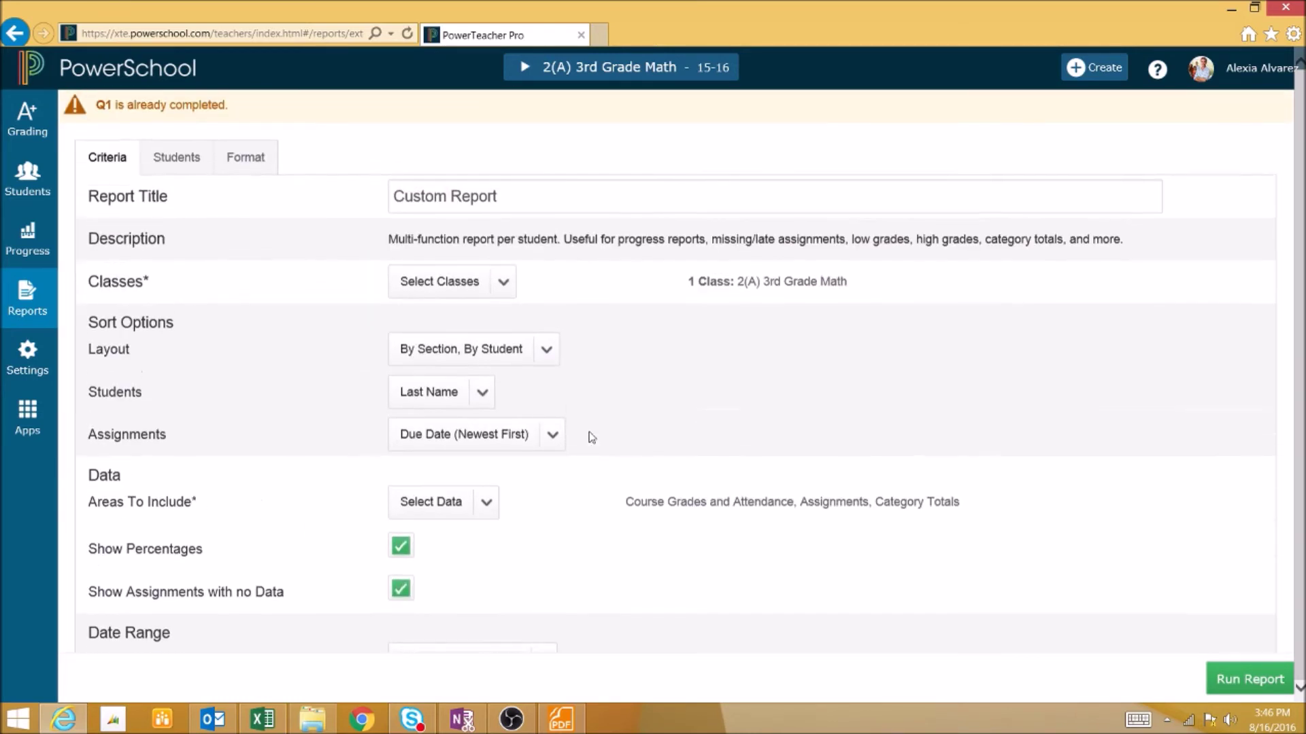
# - Deselect all students, filter the list by the student's surname, and check only the first match
pyautogui.click(165, 171)
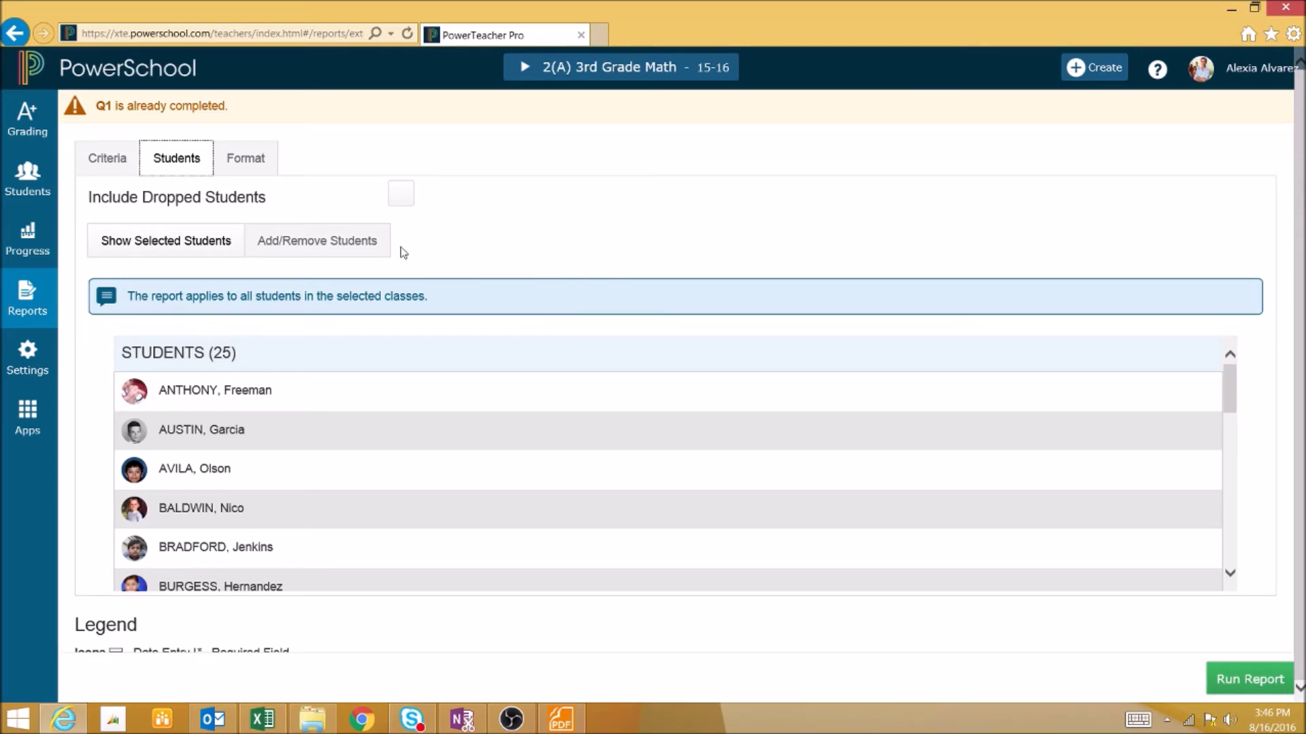
pyautogui.click(353, 239)
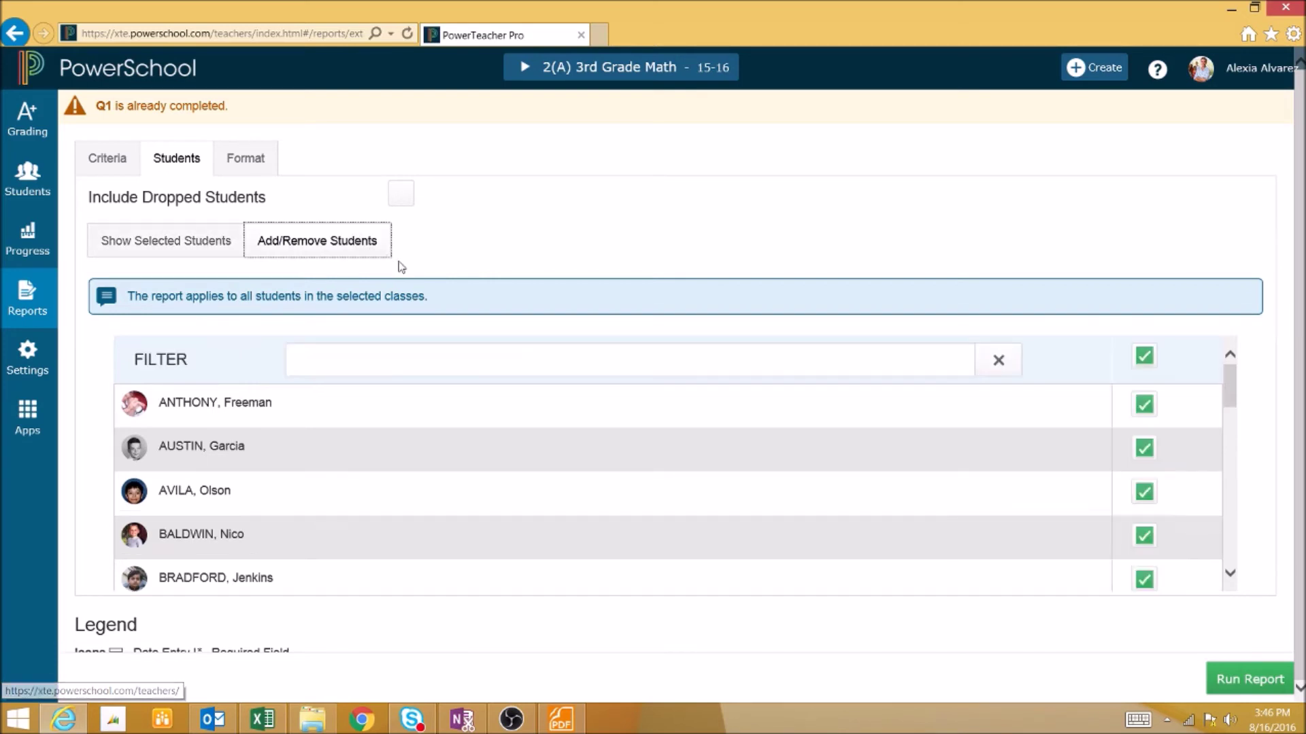
pyautogui.click(1145, 357)
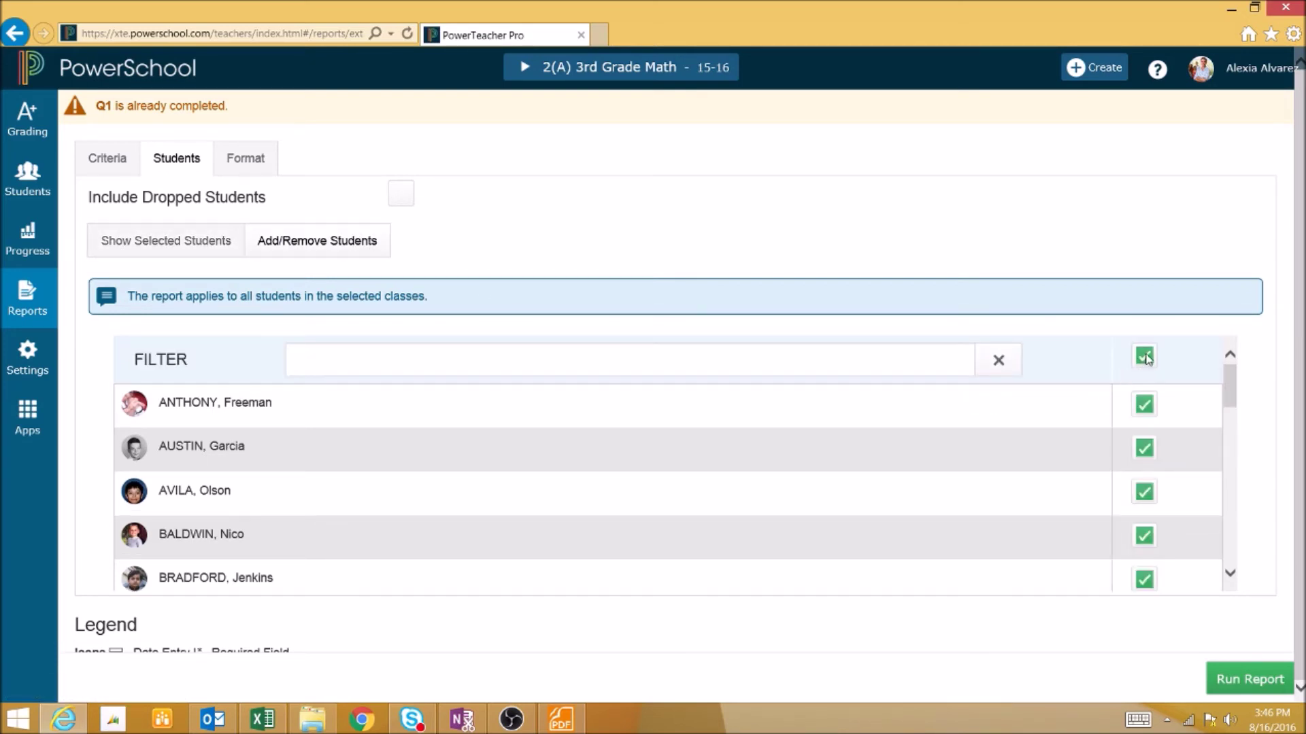
pyautogui.click(1145, 357)
pyautogui.click(852, 360)
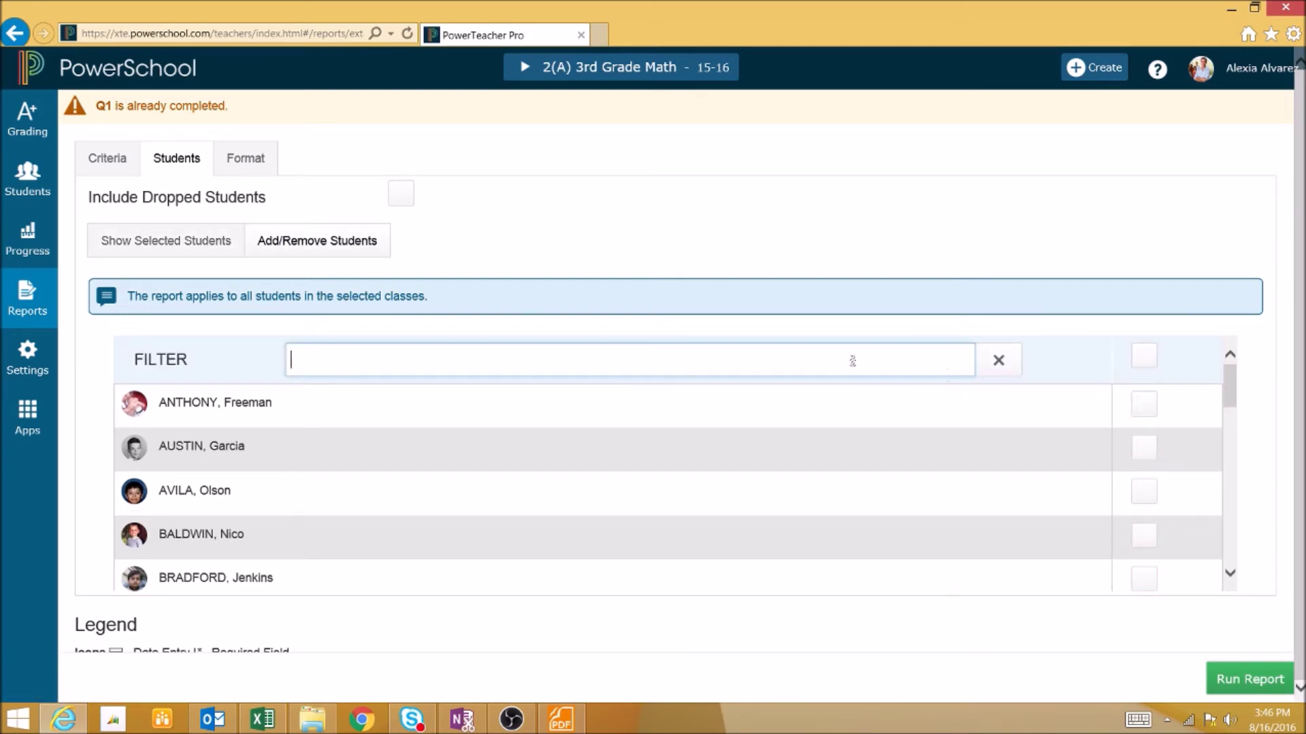
pyautogui.write('Jenkins')
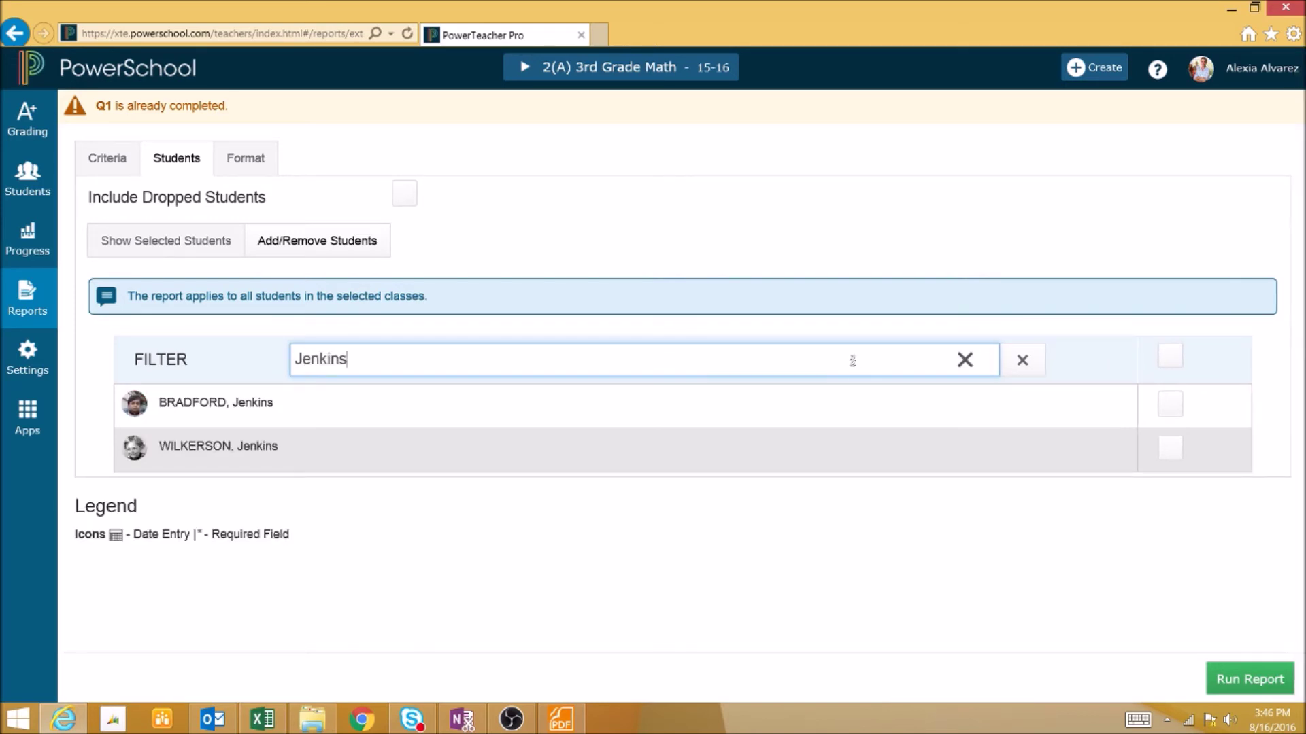
pyautogui.click(1169, 408)
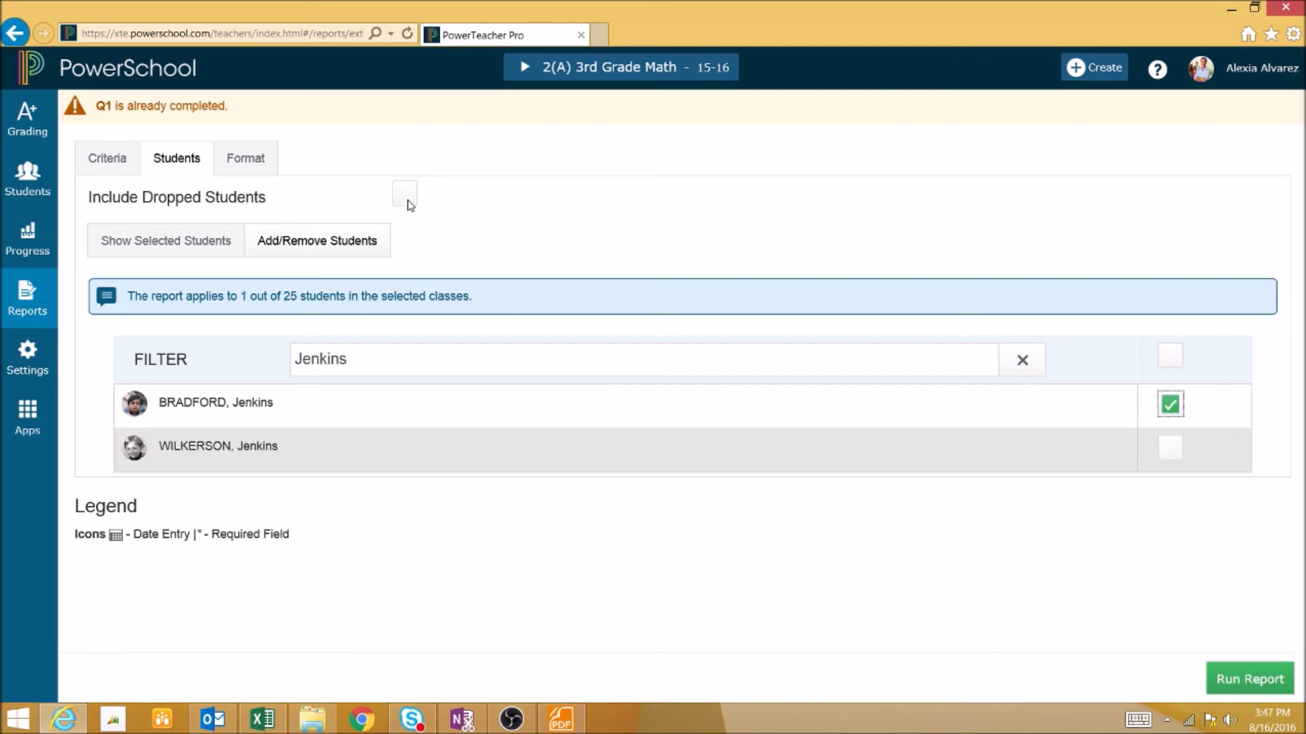
# - Keep Landscape orientation and PDF output on the Format tab, leaving the signature line off
pyautogui.click(245, 156)
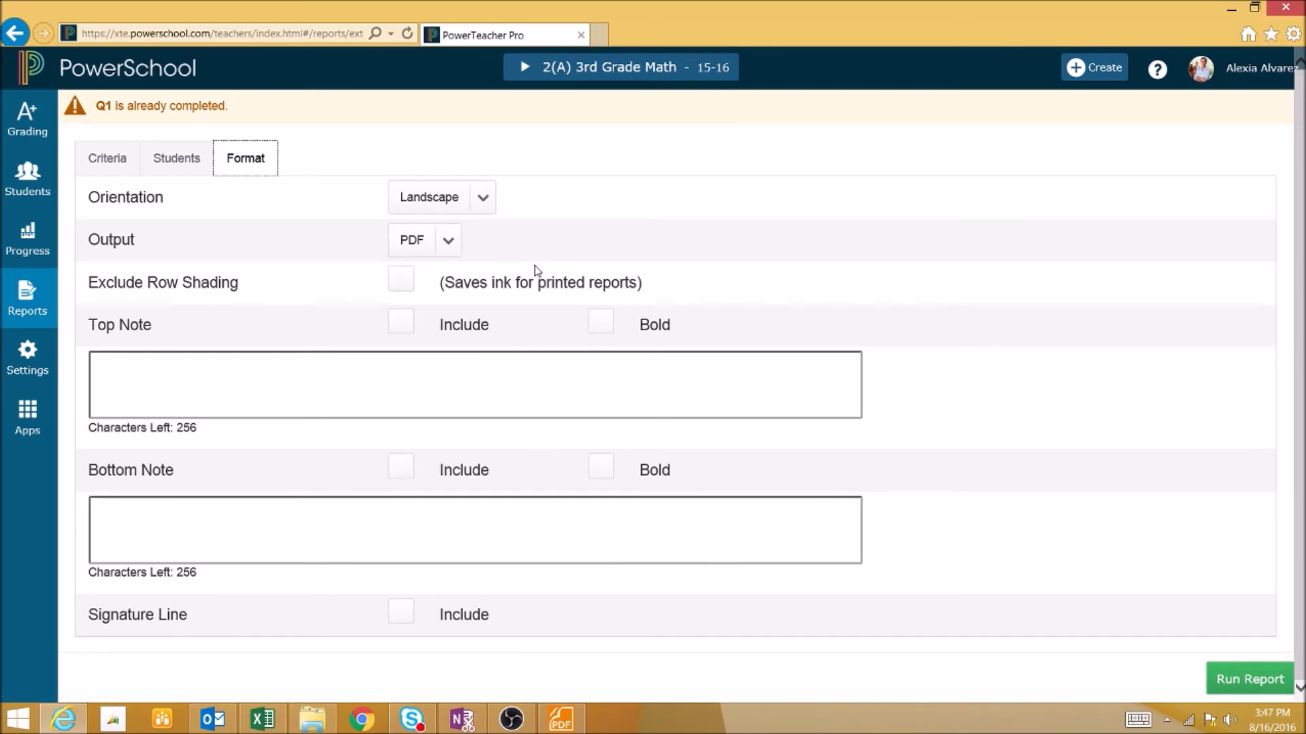
pyautogui.scroll(-1, 537, 272)
pyautogui.scroll(1, 537, 272)
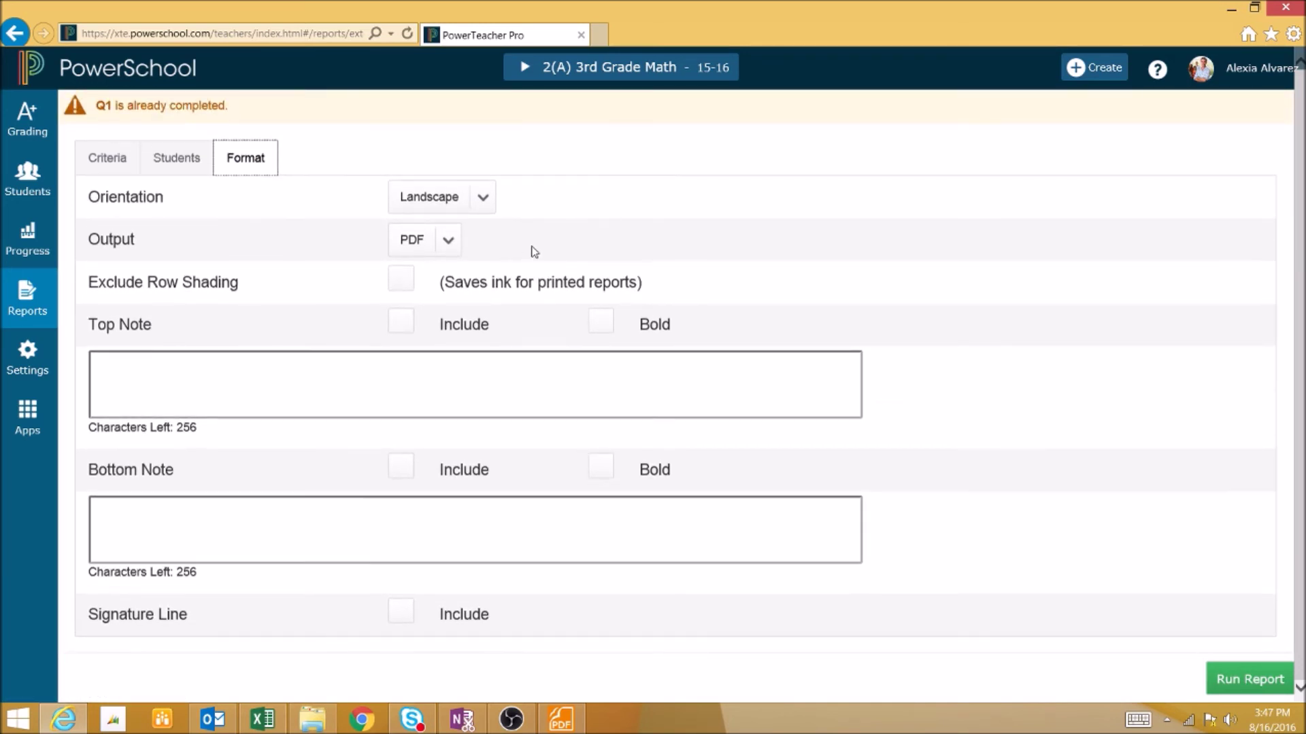
pyautogui.click(449, 200)
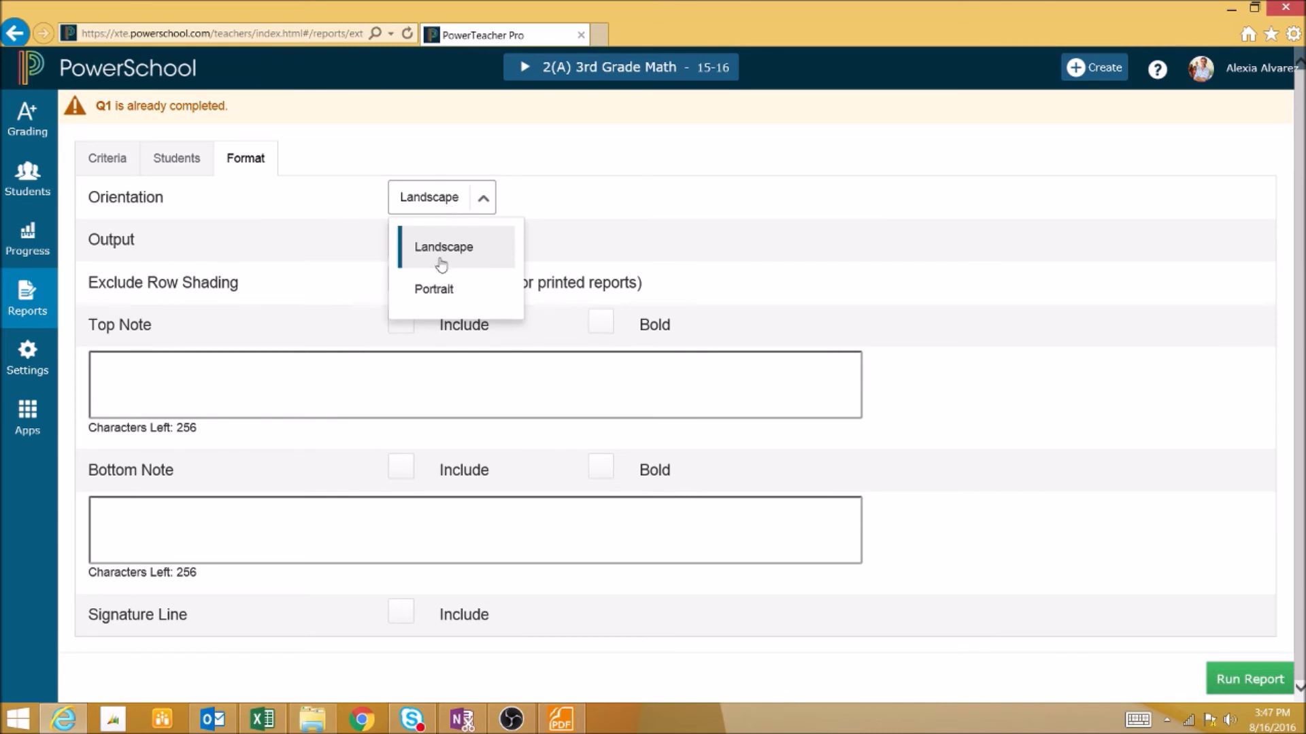
pyautogui.click(447, 198)
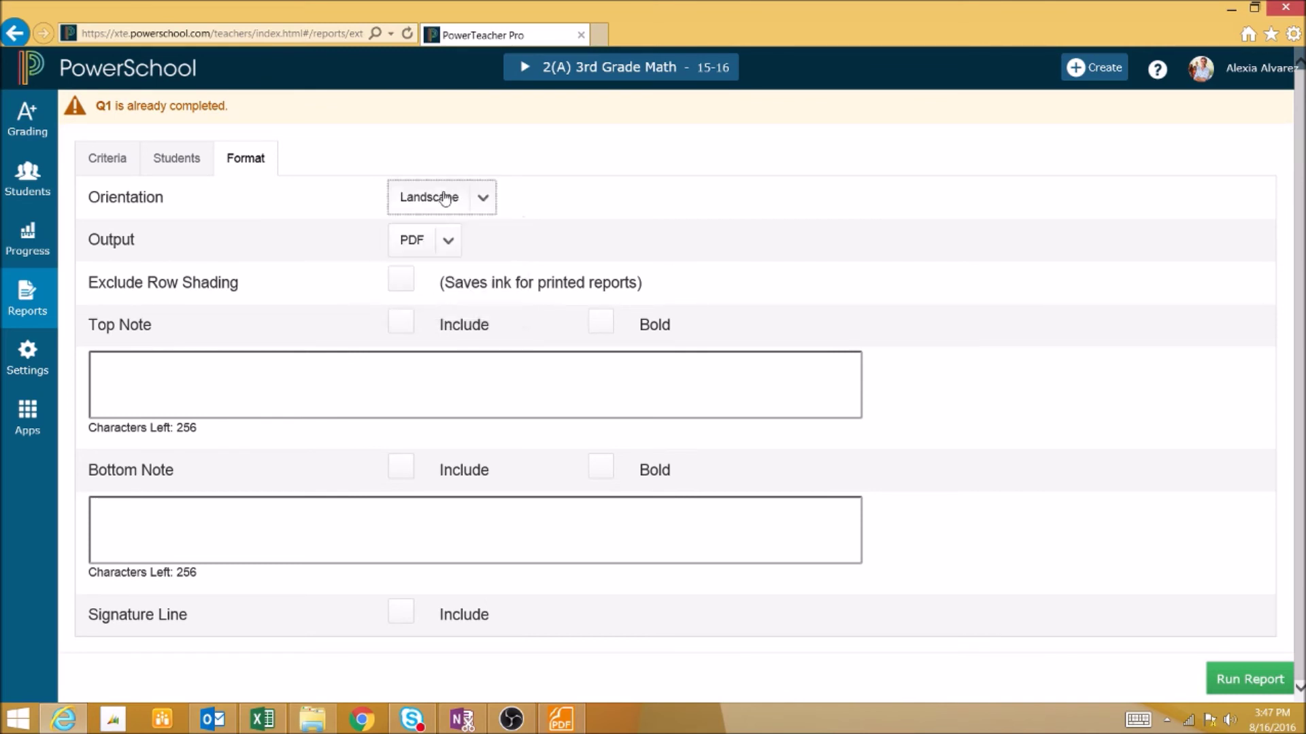
pyautogui.click(447, 245)
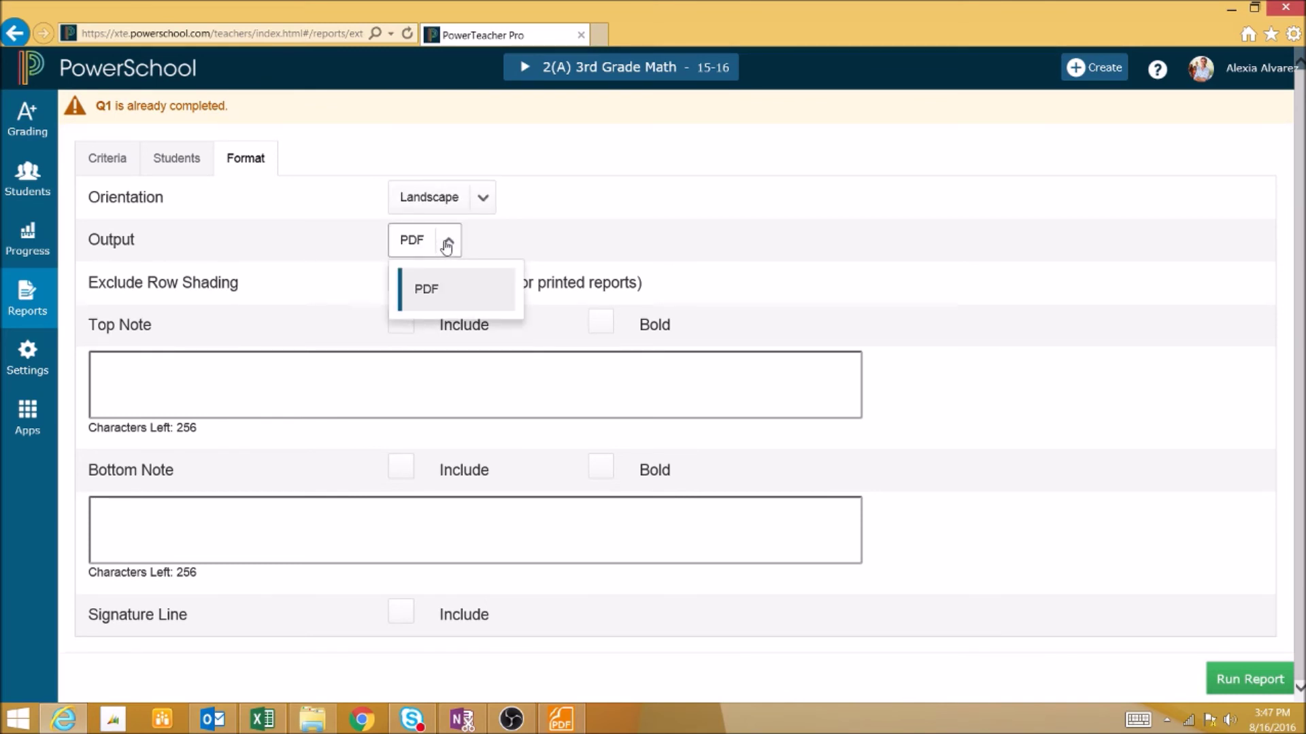
pyautogui.click(447, 244)
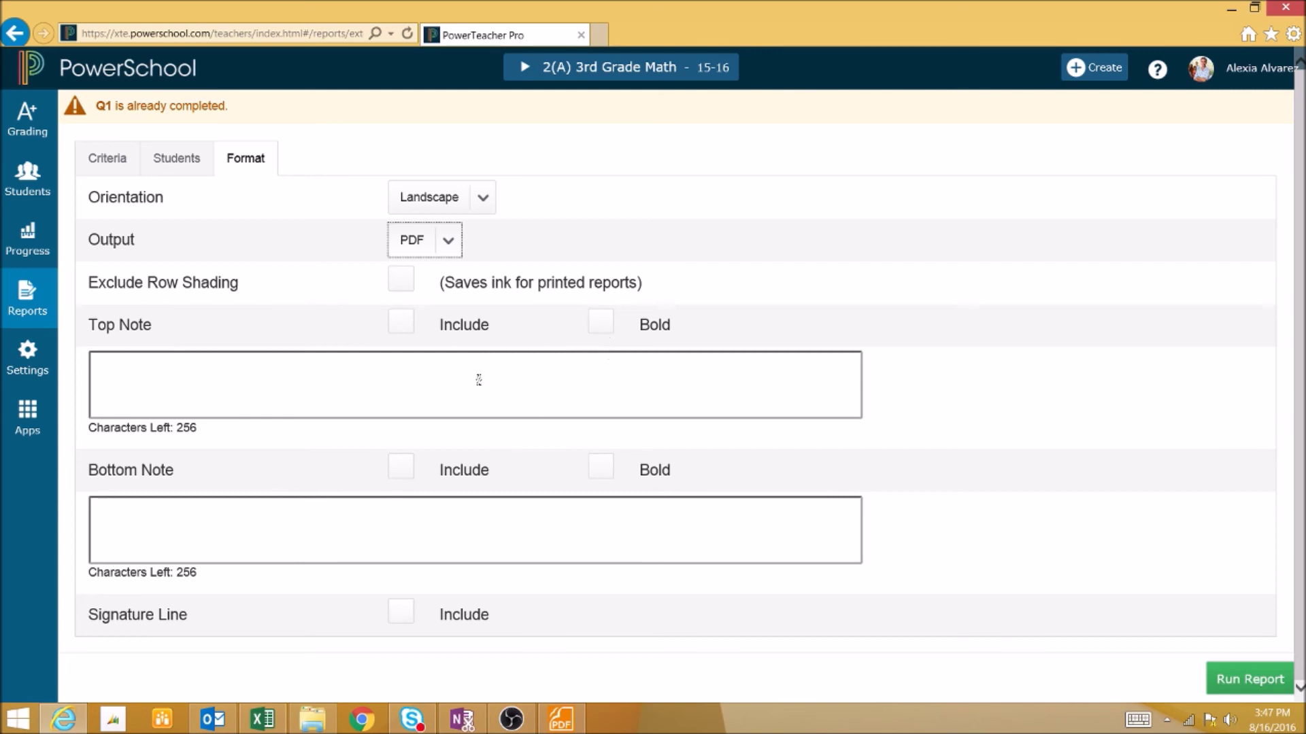
pyautogui.click(417, 384)
pyautogui.scroll(-1, 523, 404)
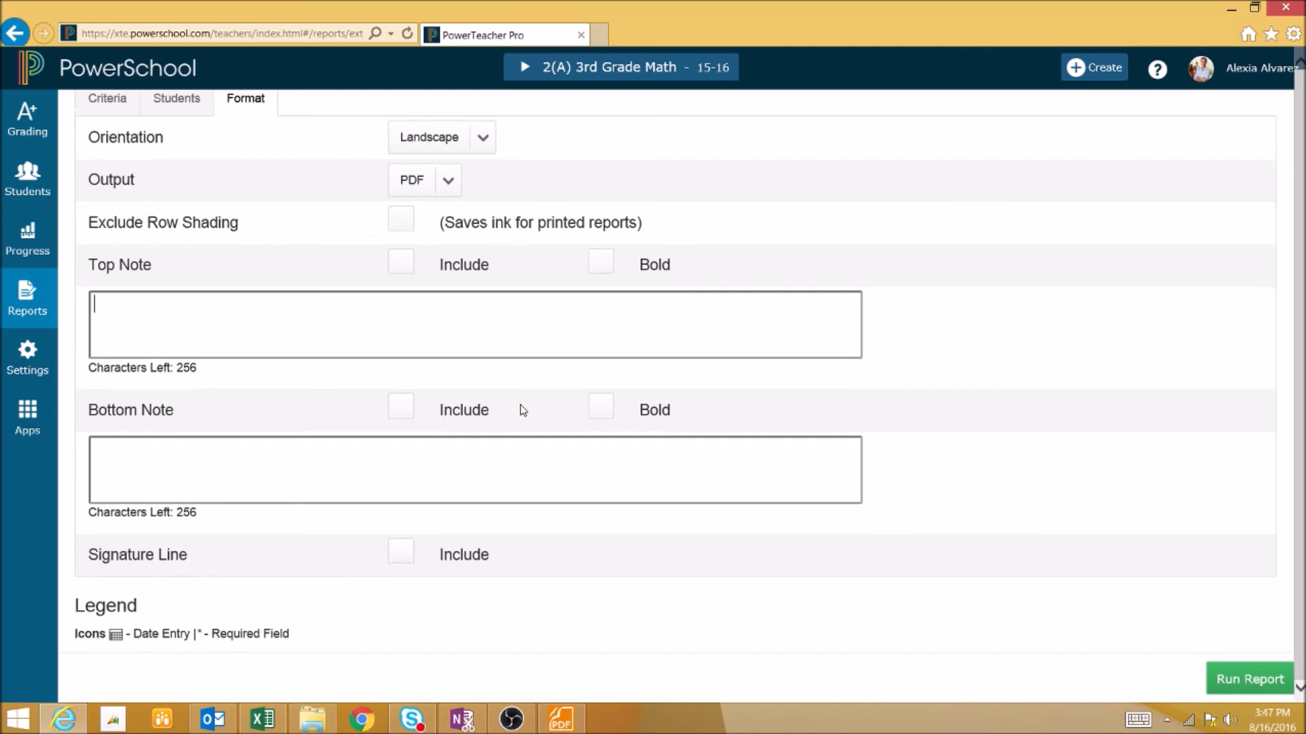
pyautogui.click(393, 561)
pyautogui.click(394, 562)
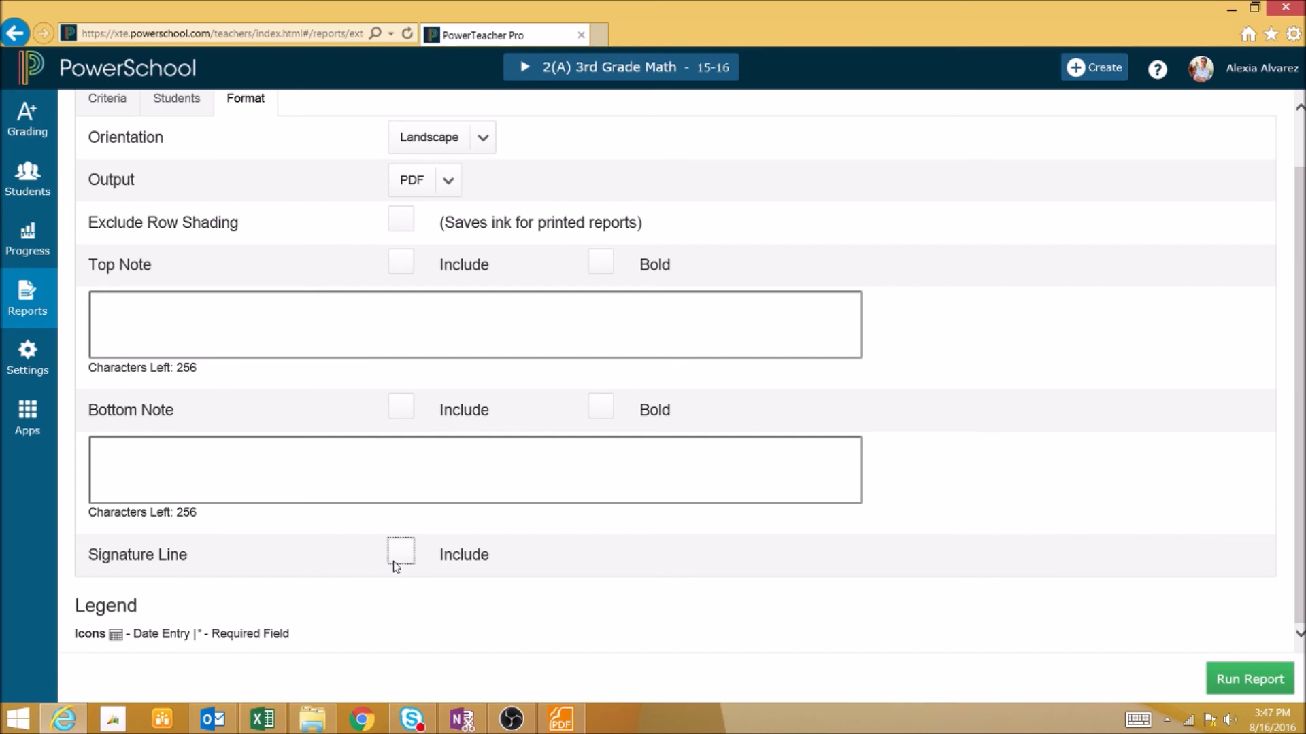
# - Run the report, then save and open the PDF in Foxit Reader
pyautogui.click(1224, 678)
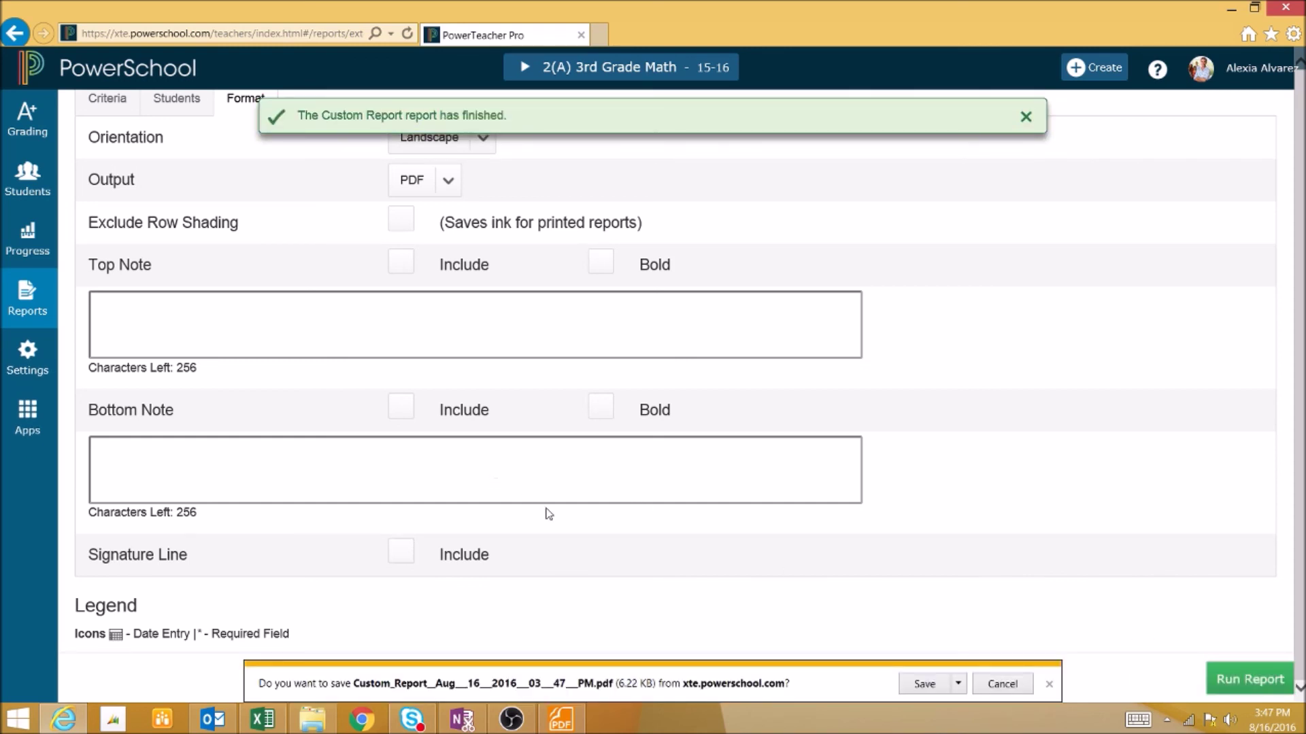
pyautogui.click(923, 686)
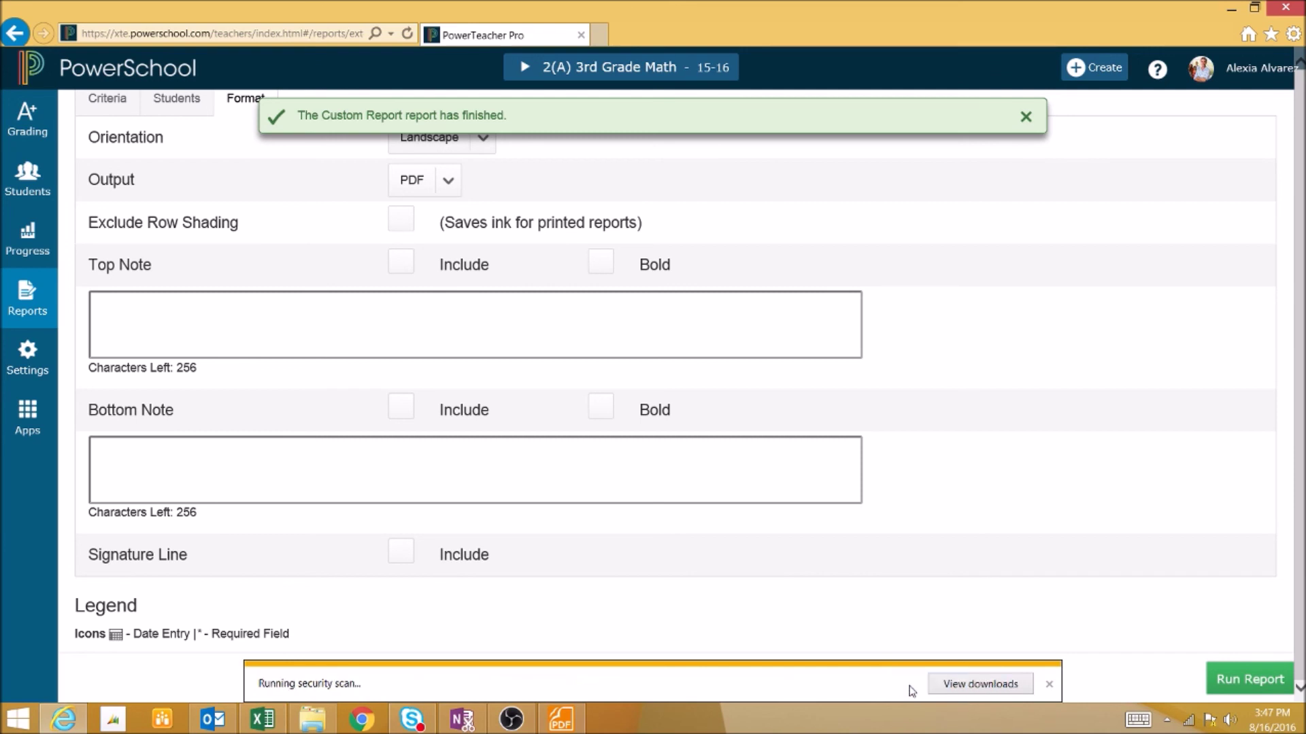
pyautogui.click(775, 684)
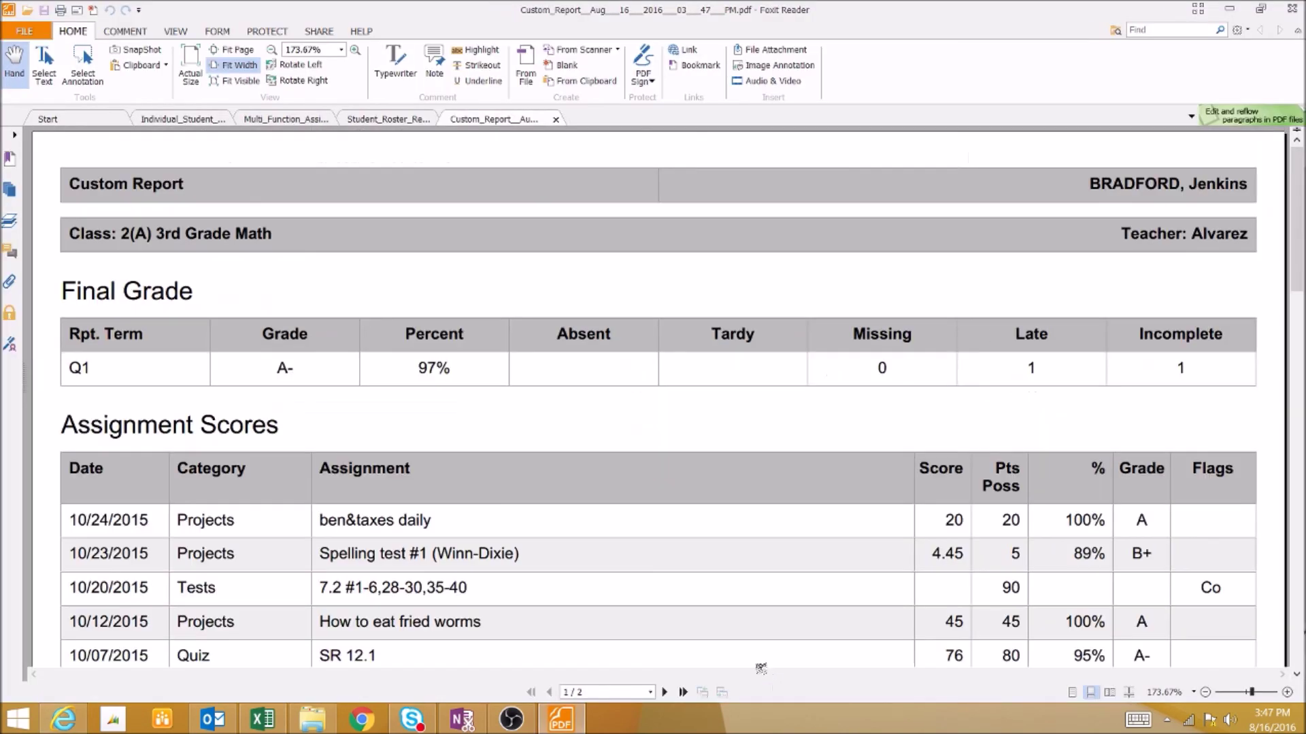